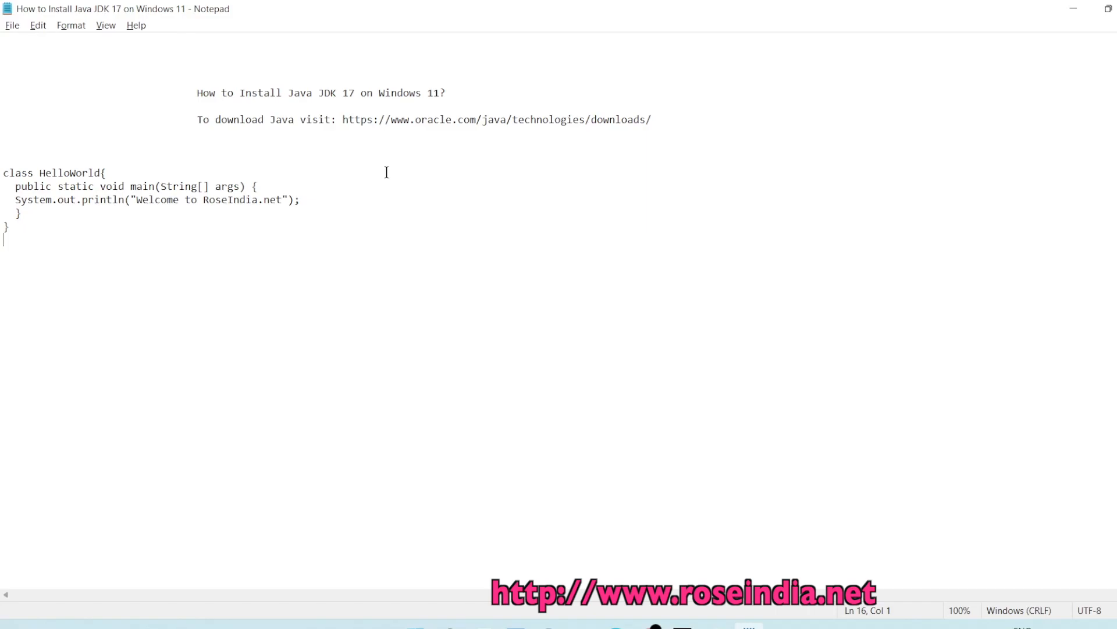
- Insert 'download and ' before 'Install' in the notes title and save the file
drag(240, 93, 248, 92)
key(Left)
text(downloa)
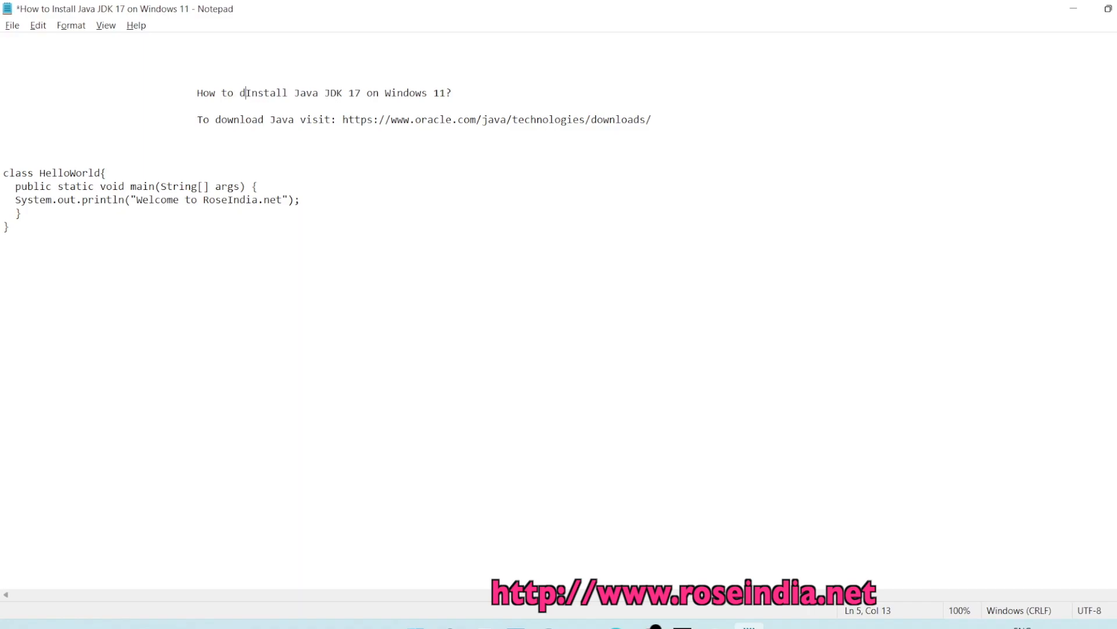
text(d and)
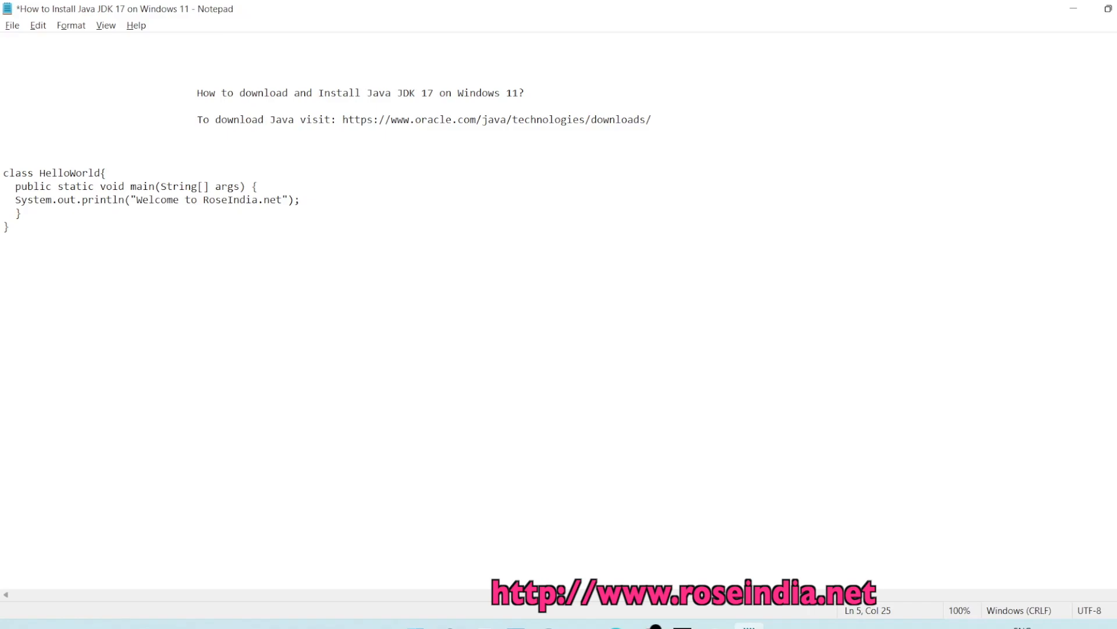
key(ctrl+s)
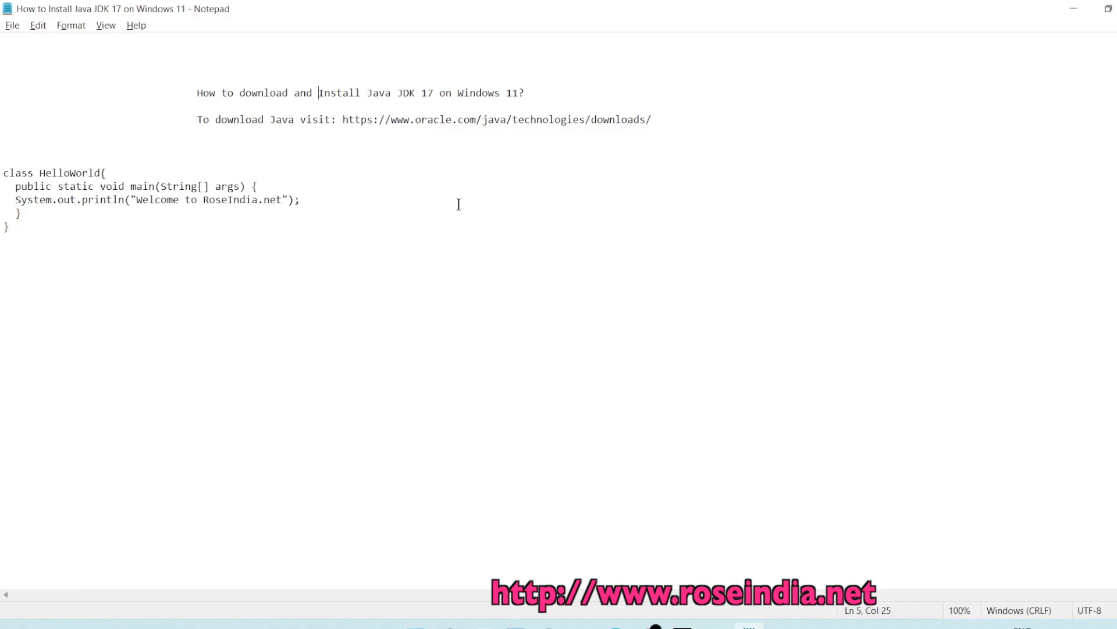
- Copy the Oracle Java downloads URL from the notes
drag(402, 93, 445, 96)
click(403, 93)
drag(663, 118, 345, 120)
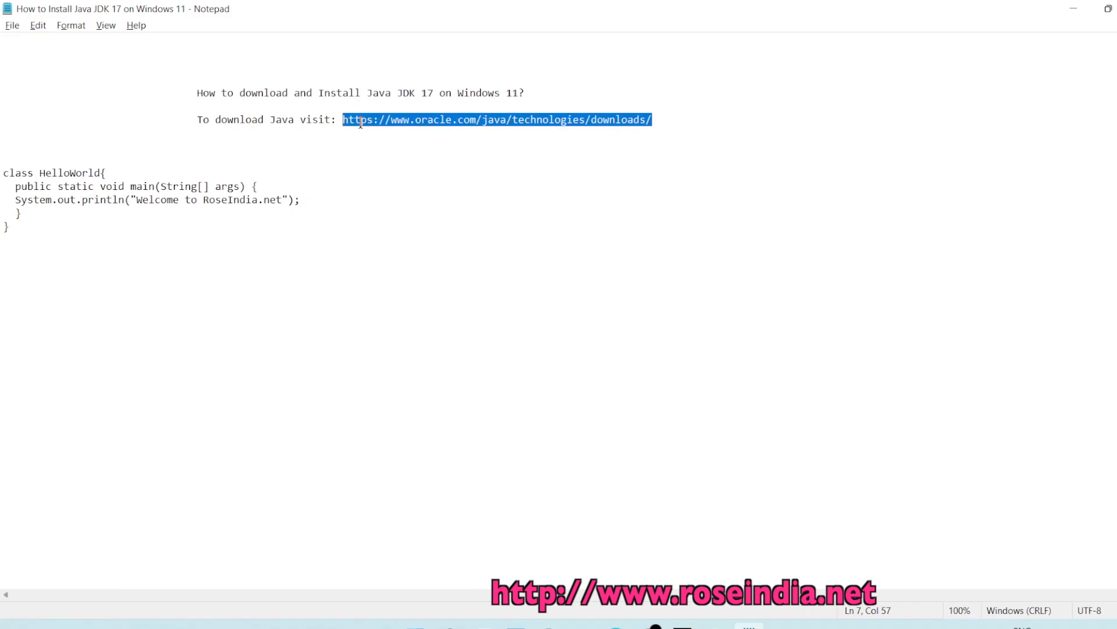
right_click(361, 122)
click(417, 172)
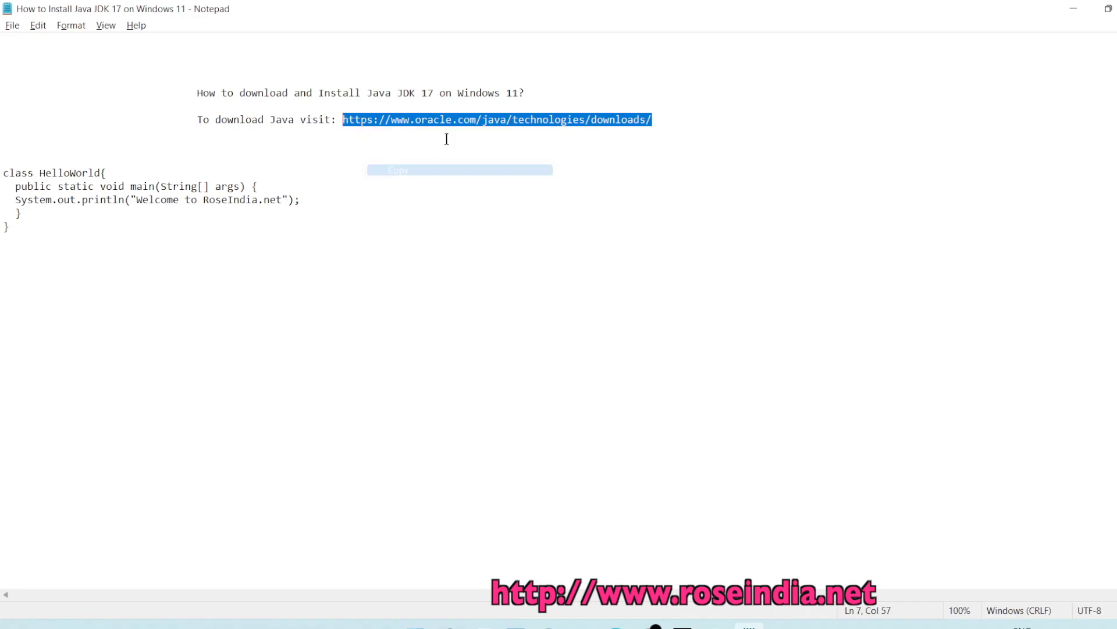
click(488, 136)
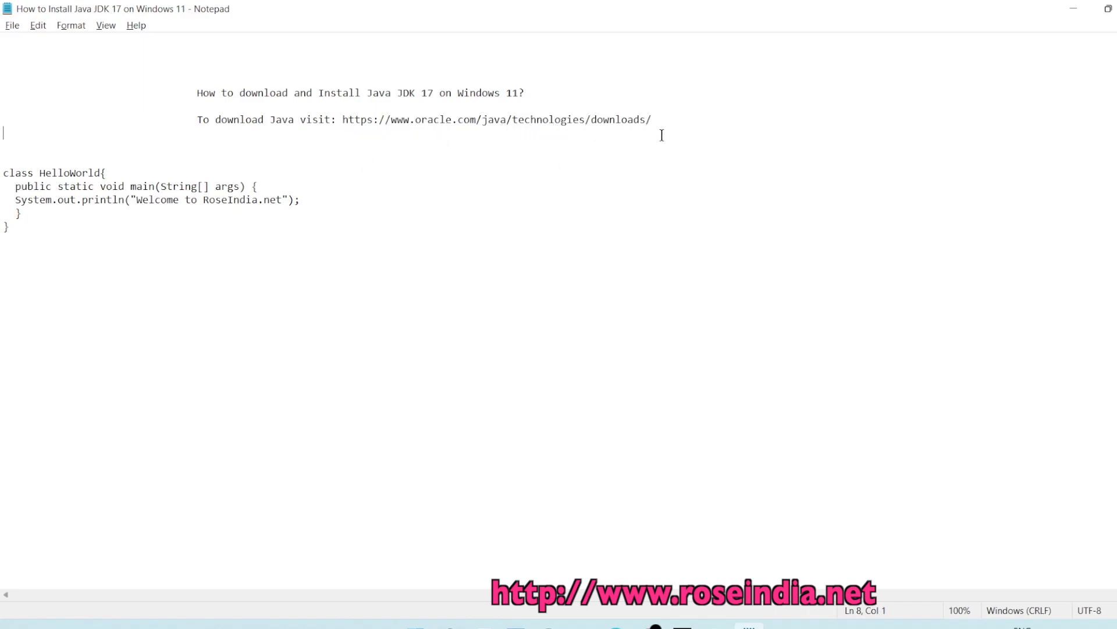
- Load the copied Oracle Java downloads URL in Edge's address bar
mouse_move(616, 627)
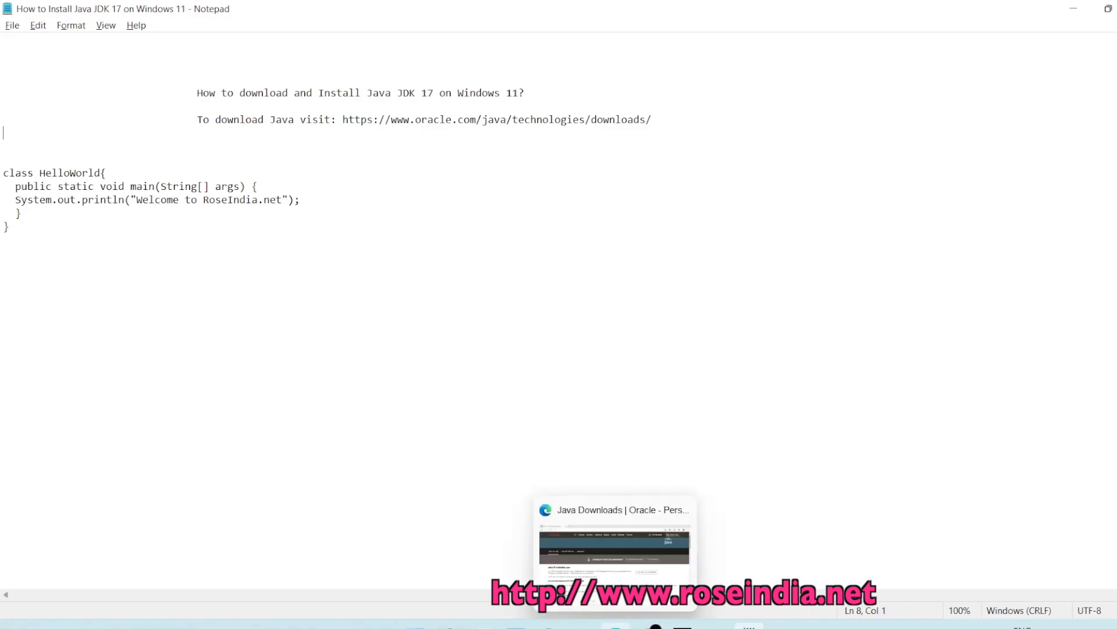
click(590, 559)
click(241, 37)
key(BackSpace)
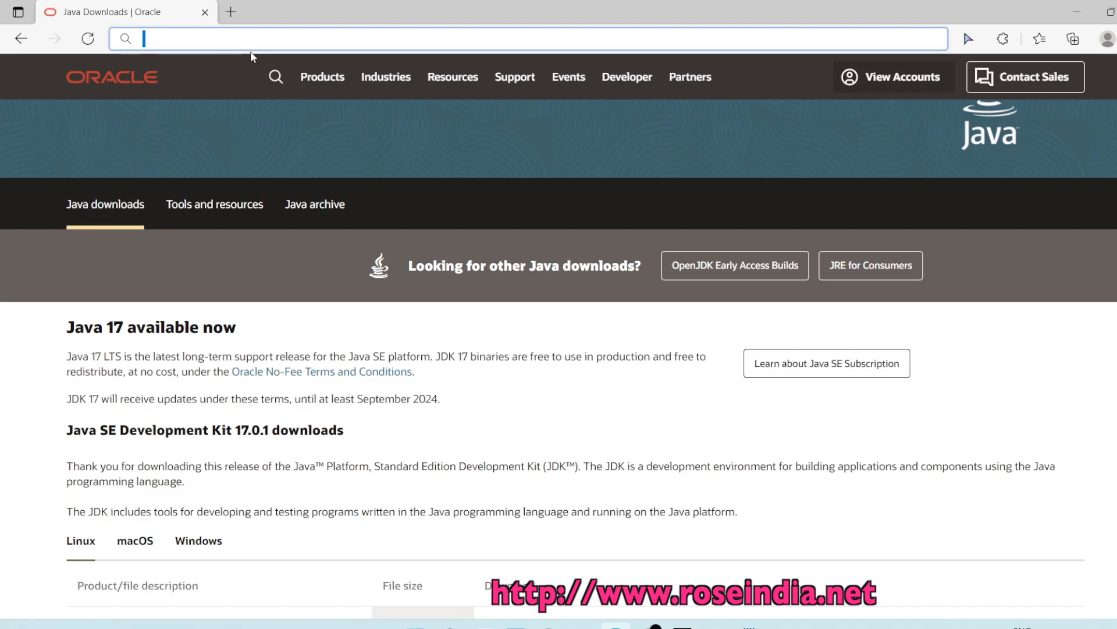
key(ctrl+v)
key(Return)
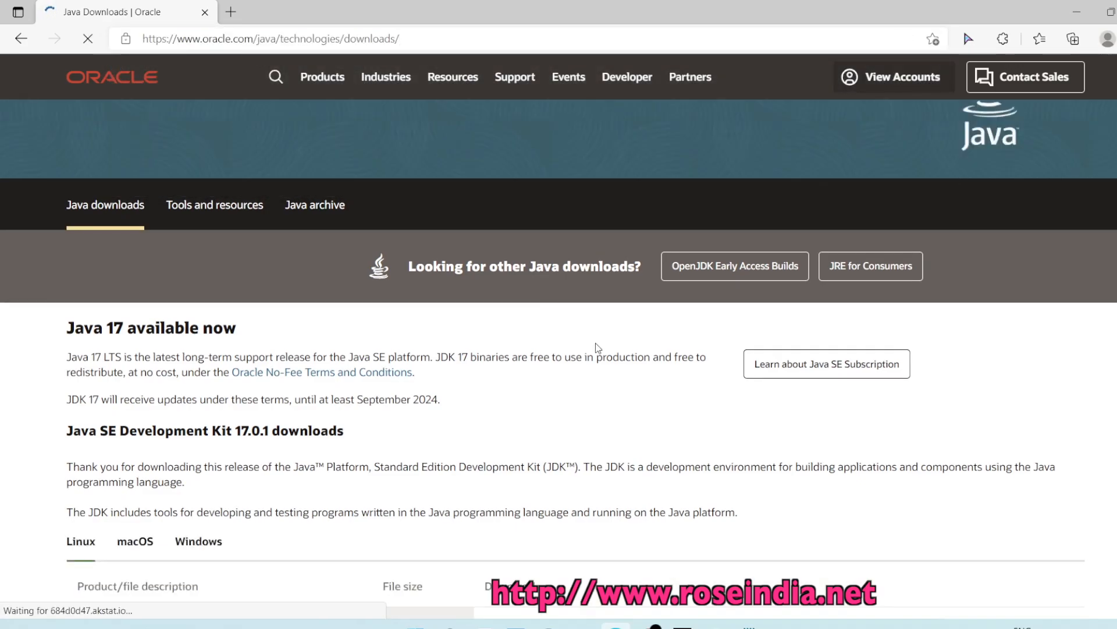
- Download the JDK 17 Windows x64 Installer, jdk-17_windows-x64_bin.exe
scroll(598, 348, down, 2)
scroll(599, 349, down, 1)
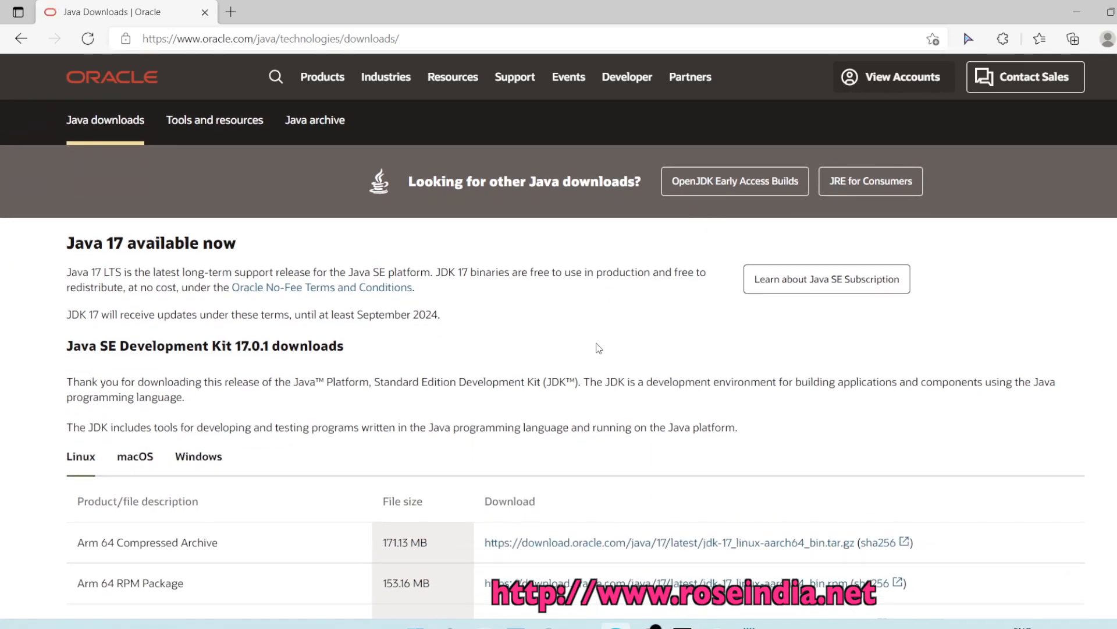
scroll(598, 348, down, 2)
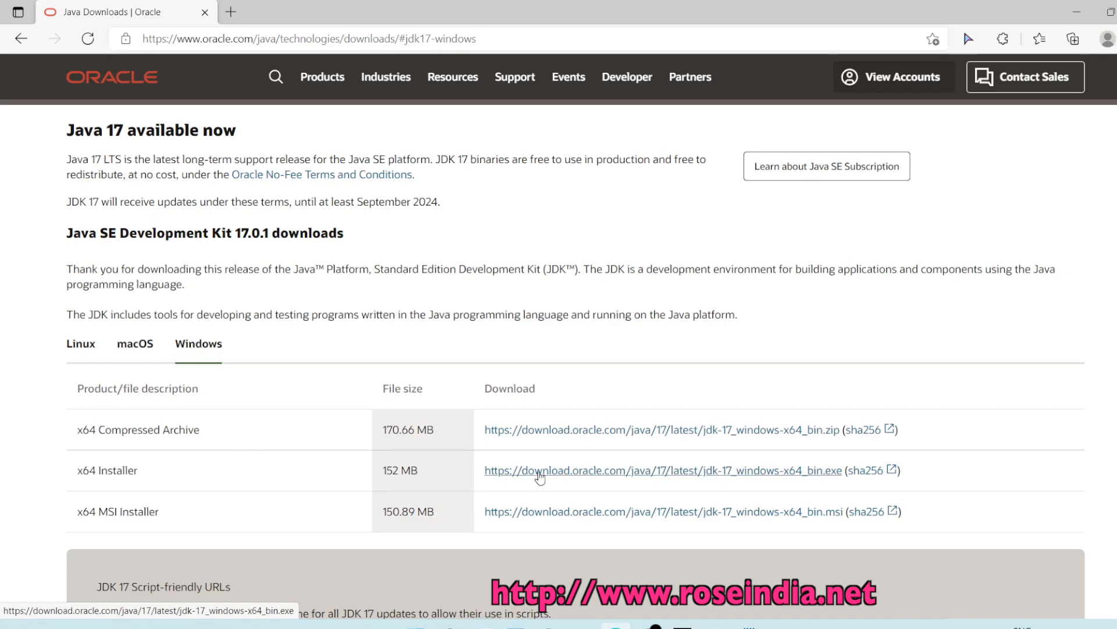
click(540, 475)
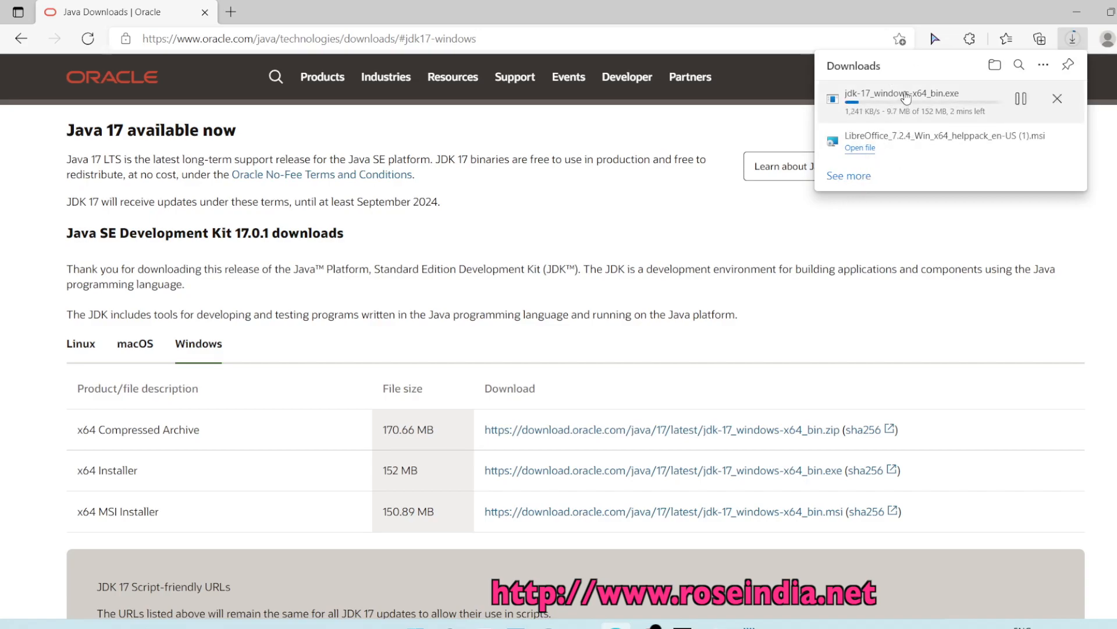
- Remove the LibreOffice download entry, then open jdk-17_windows-x64_bin.exe to launch JDK setup
click(1040, 141)
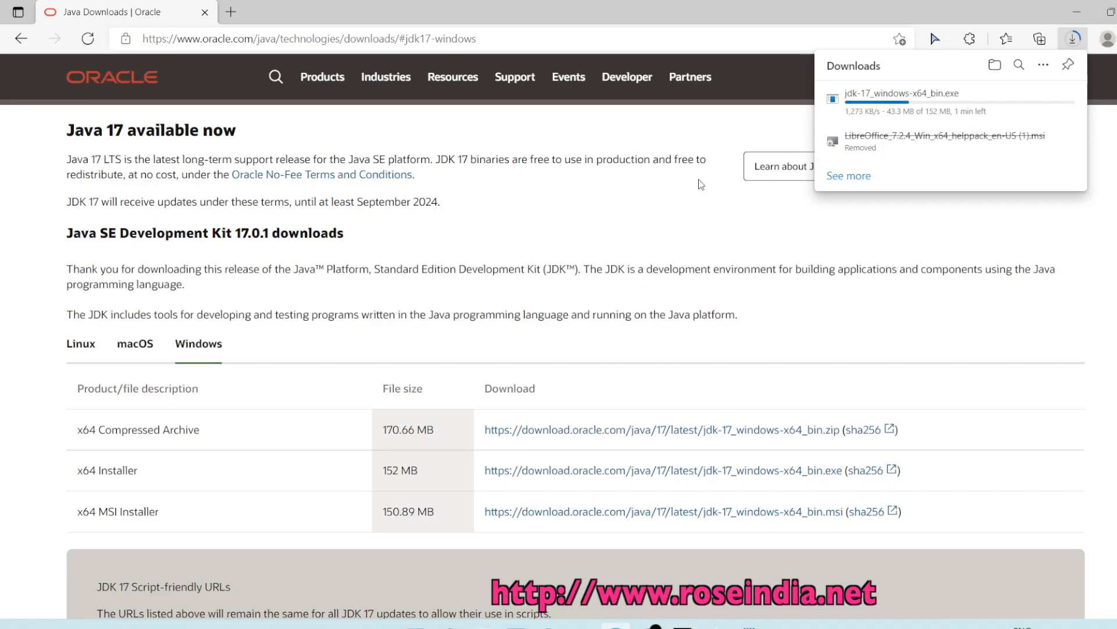
mouse_move(945, 103)
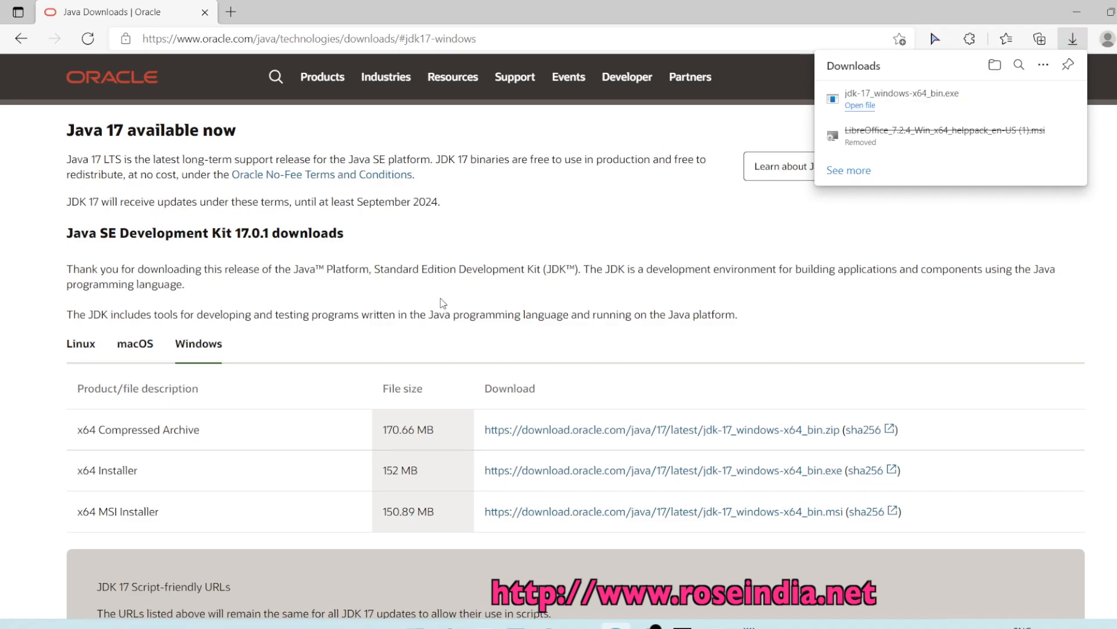
click(868, 107)
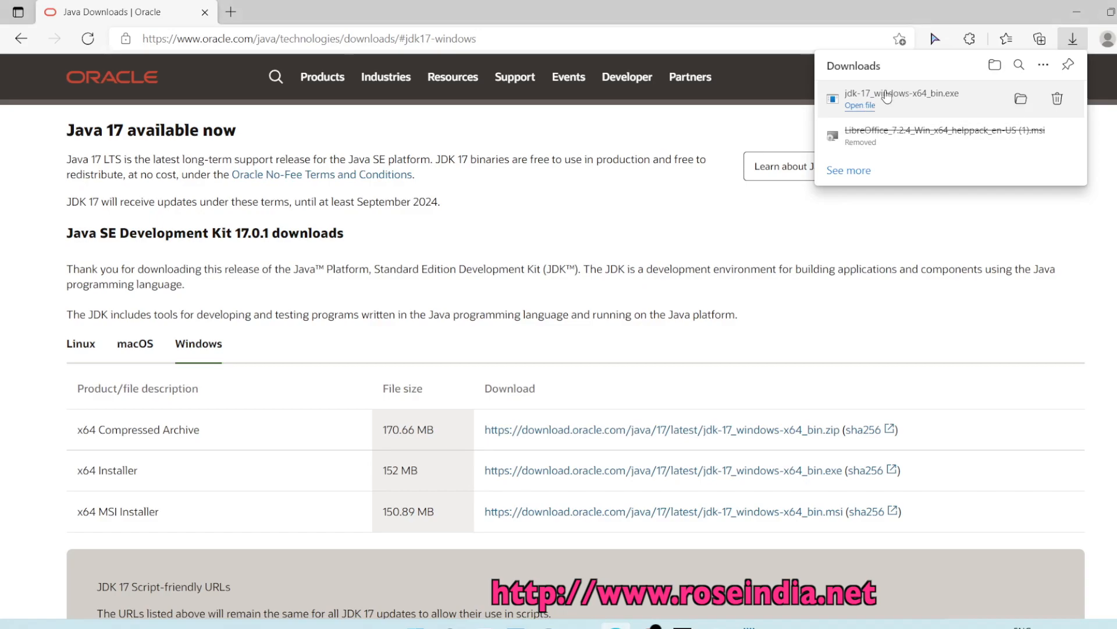
click(886, 97)
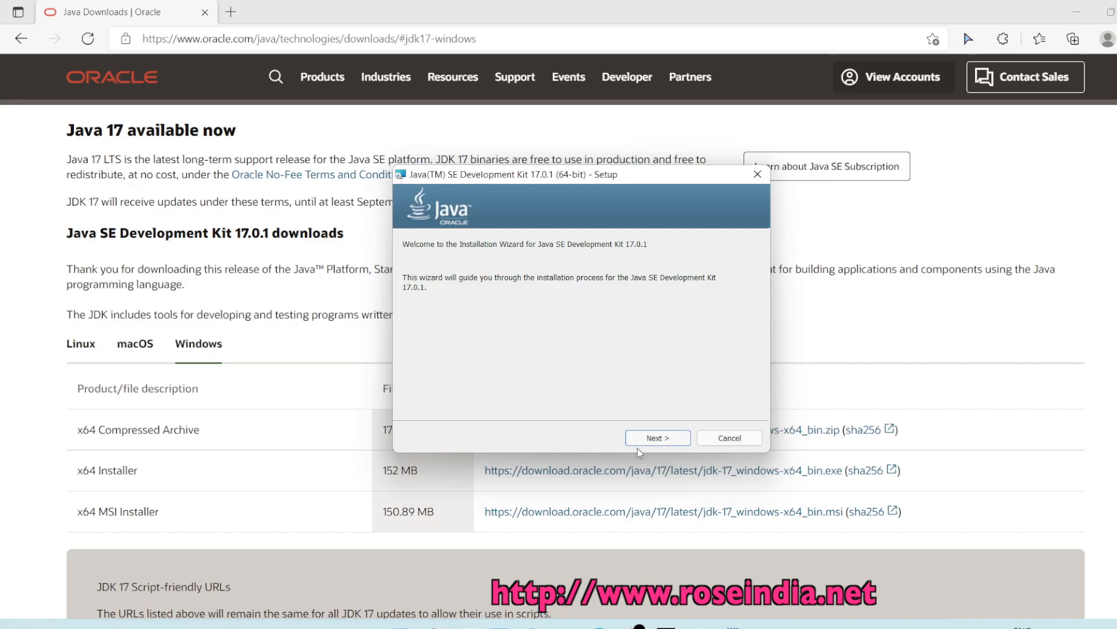
- Go to the destination folder step and select the path C:\Program Files\Java\jdk-17.0.1\
click(658, 439)
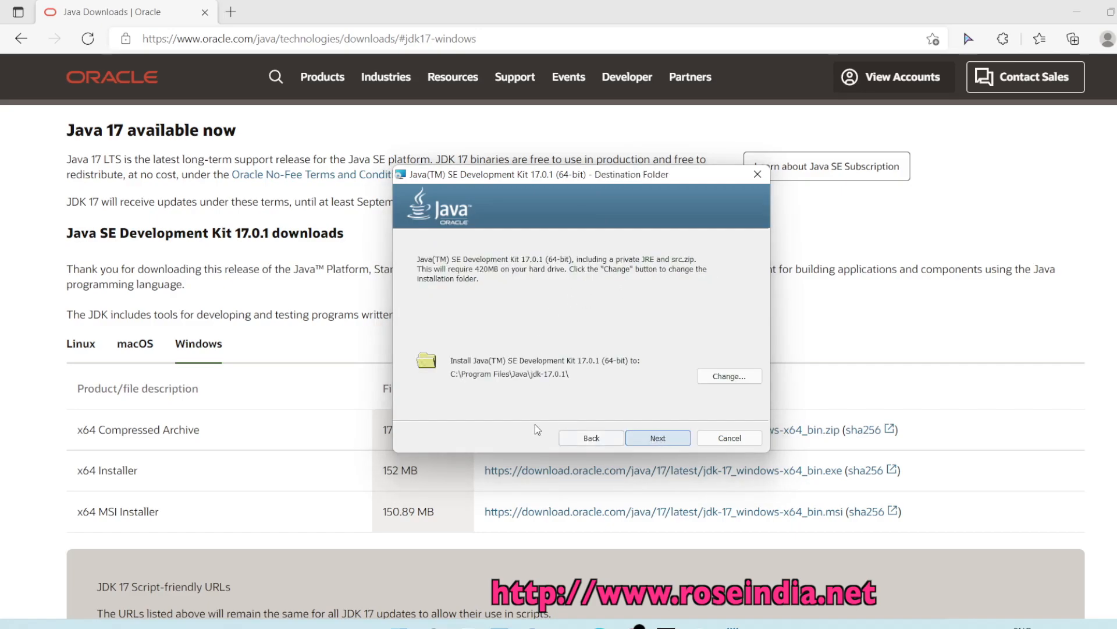
click(720, 377)
click(586, 400)
drag(586, 400, 365, 390)
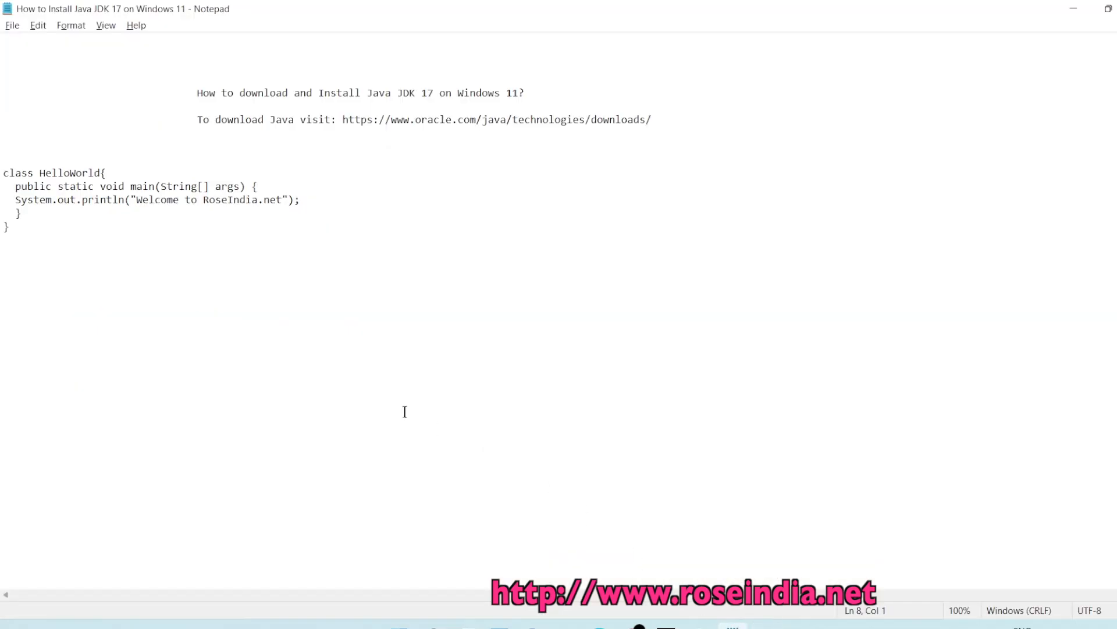
- Paste the JDK path C:\Program Files\Java\jdk-17.0.1\ on a new line and save
key(Return)
key(ctrl+v)
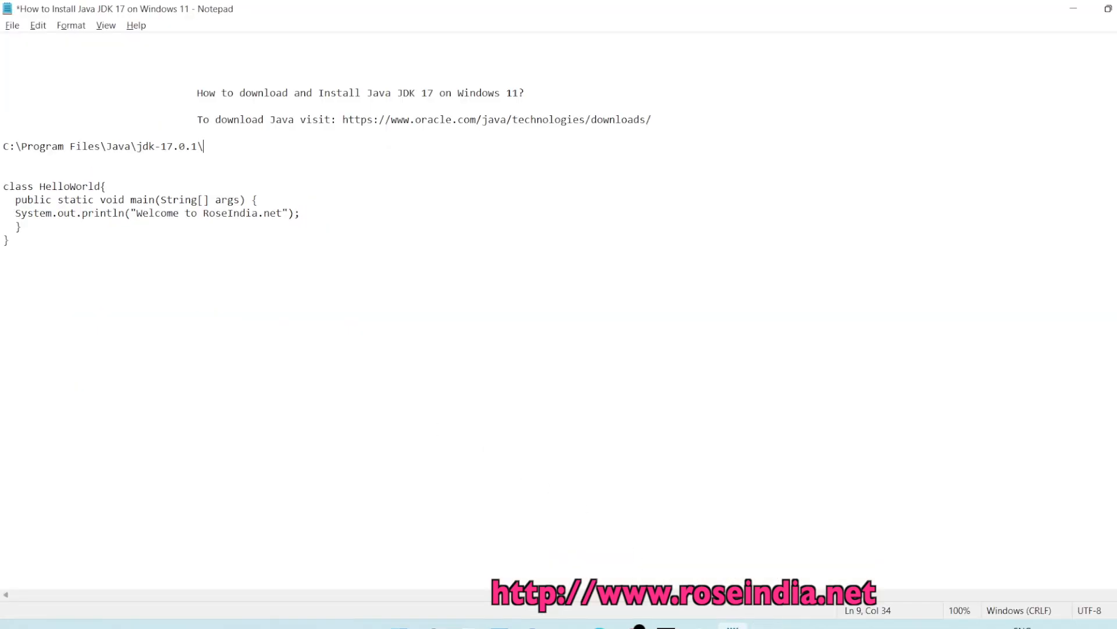
key(Return)
key(Return)
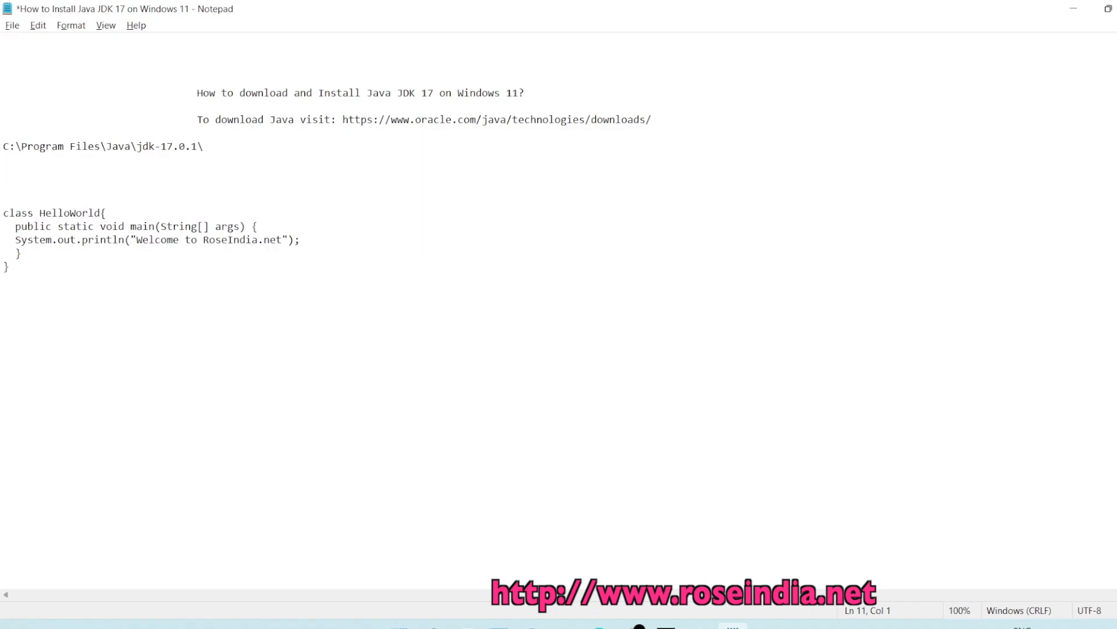
key(ctrl+s)
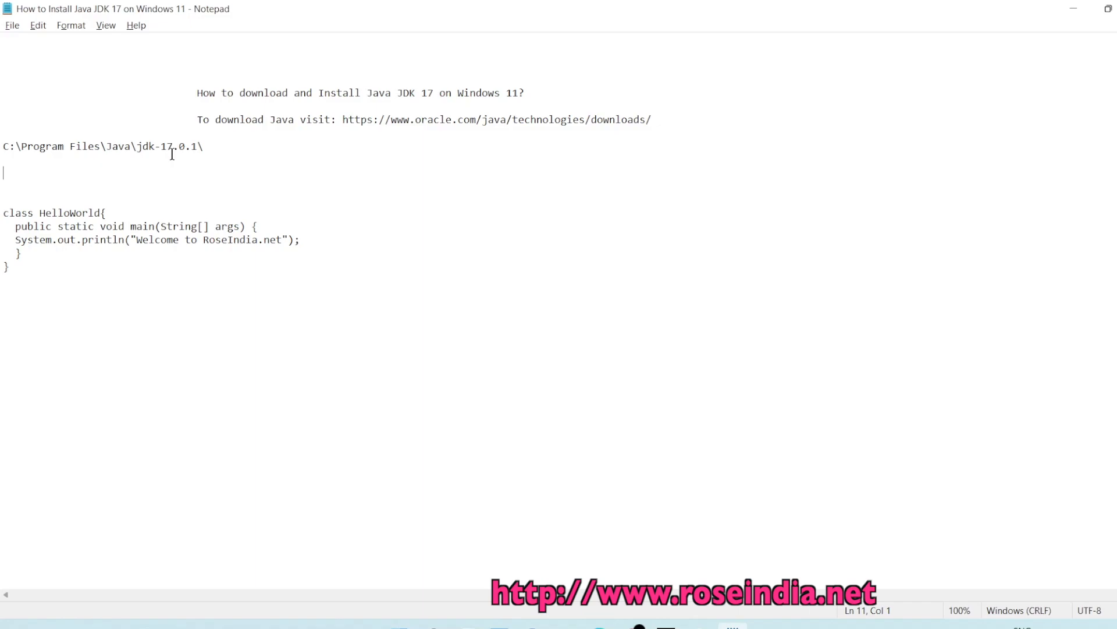
- Add a JAVA_HOME line below the path, save, and minimize Notepad
text(java)
key(BackSpace)
key(BackSpace)
key(BackSpace)
key(BackSpace)
text(J)
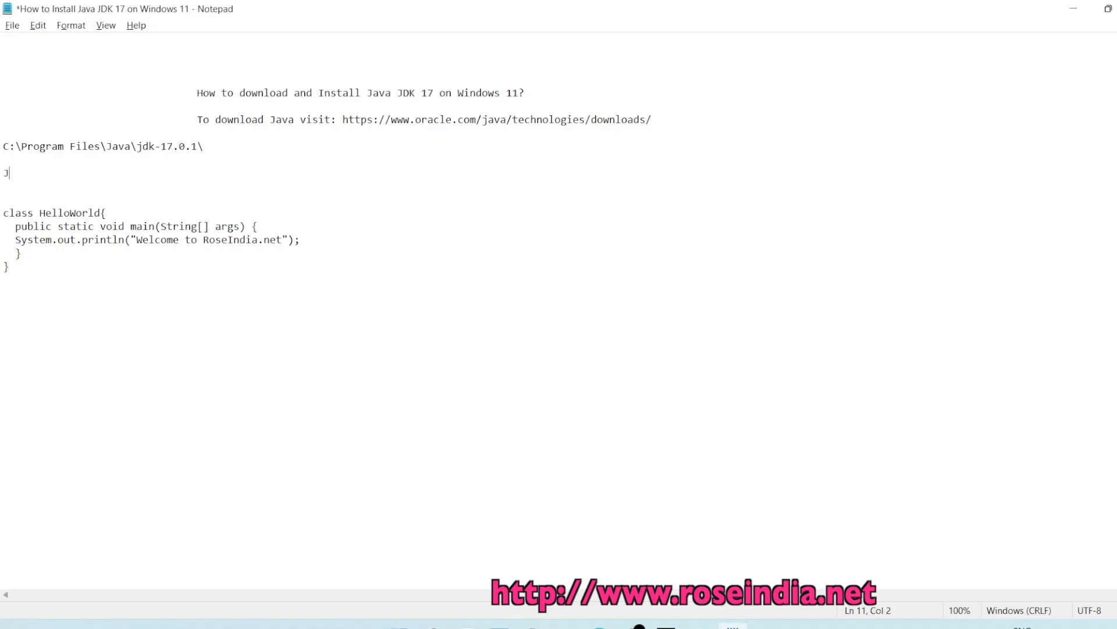
text(AVA_HOME)
key(Return)
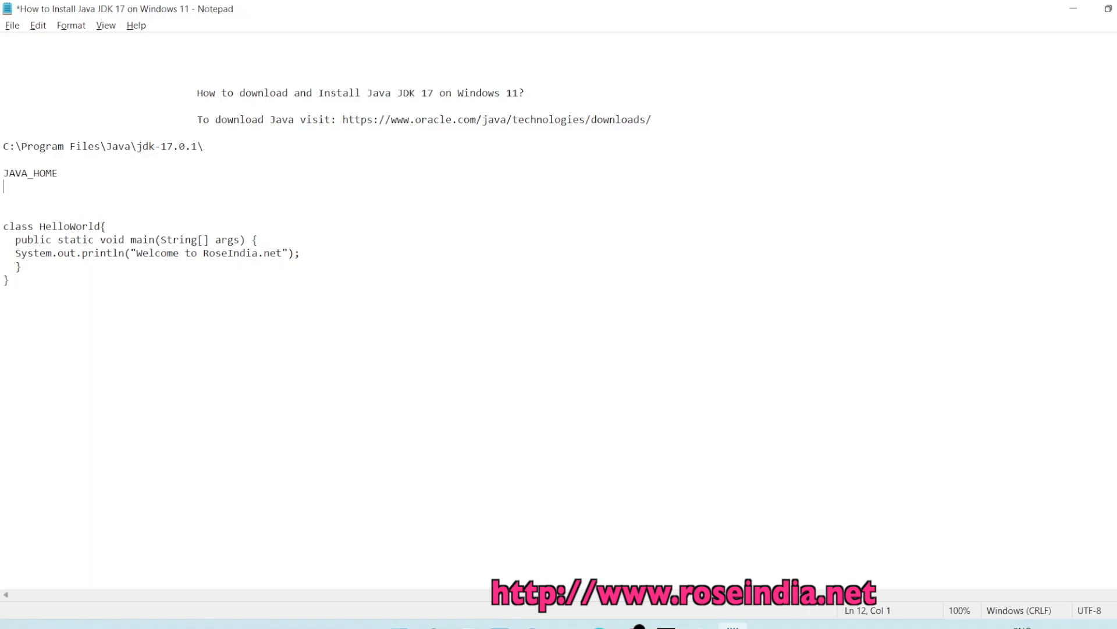
key(ctrl+s)
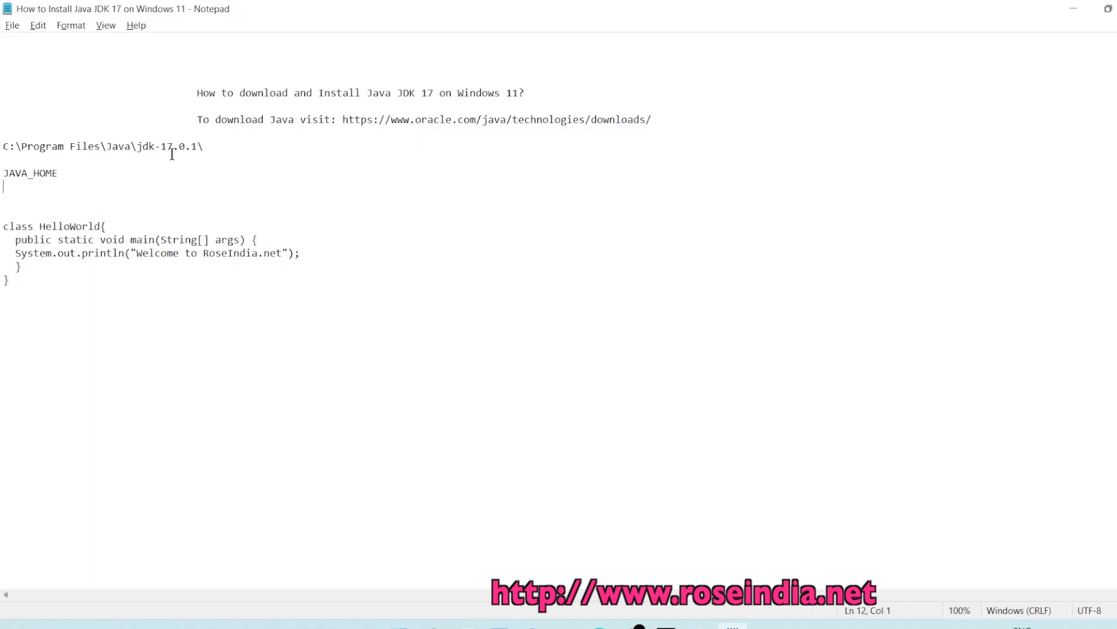
click(1072, 11)
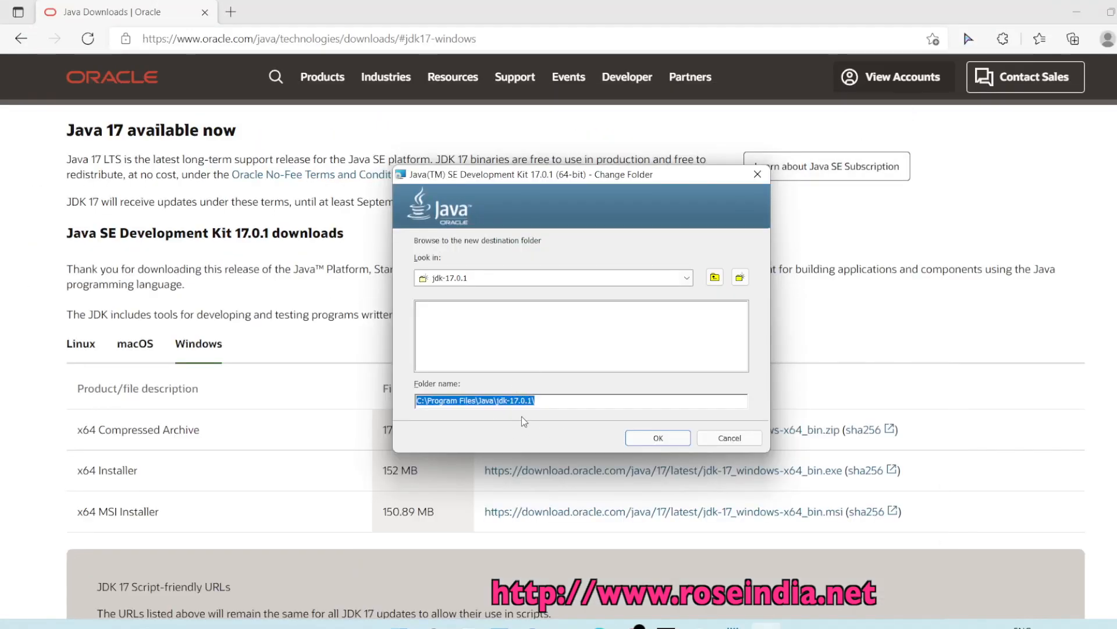
- Keep C:\Program Files\Java\jdk-17.0.1\ as the folder, install JDK 17.0.1, and close the installer
click(551, 401)
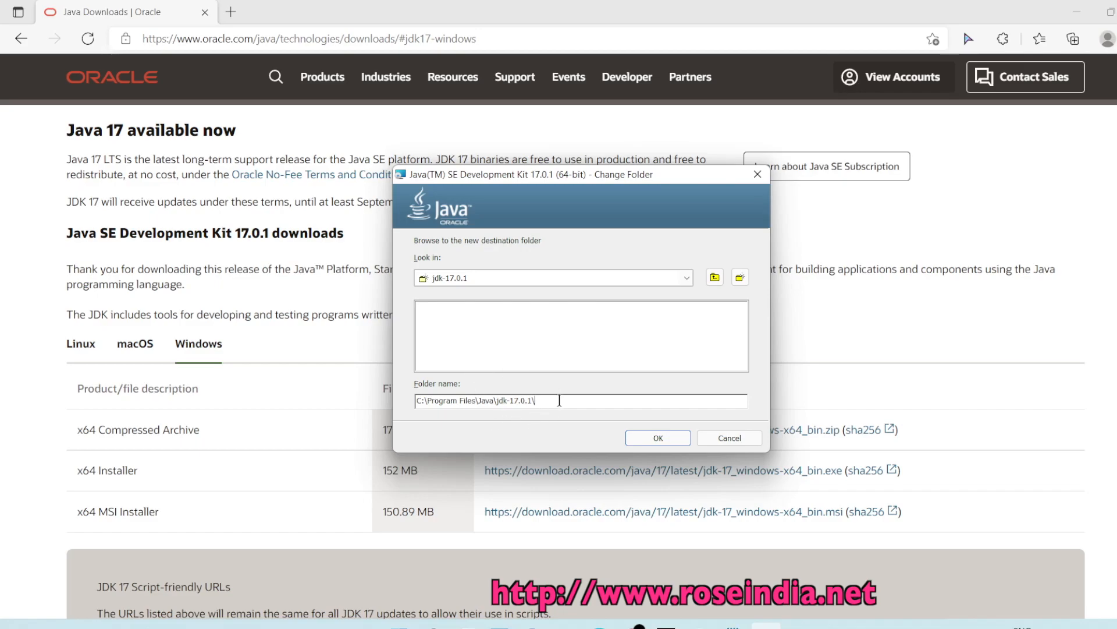
drag(560, 400, 328, 395)
key(ctrl+c)
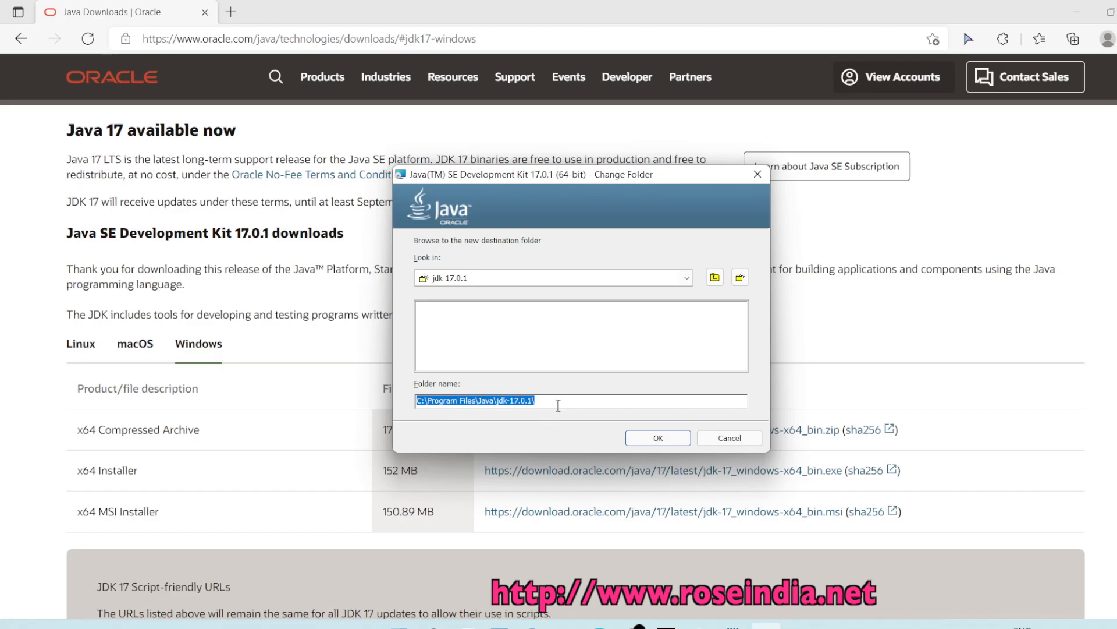
click(660, 440)
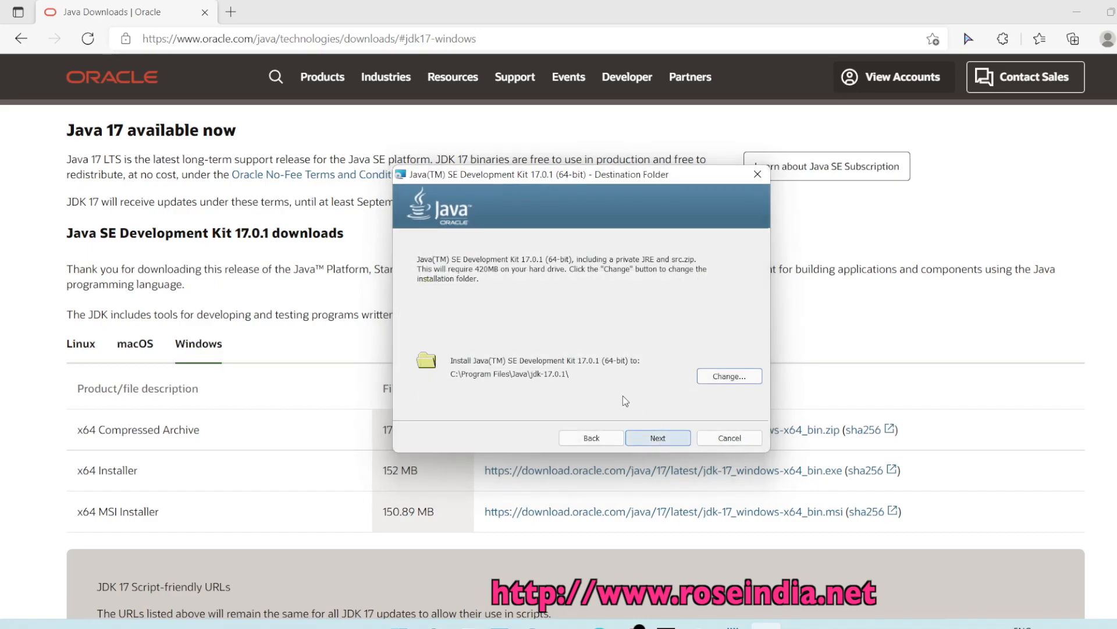
click(663, 444)
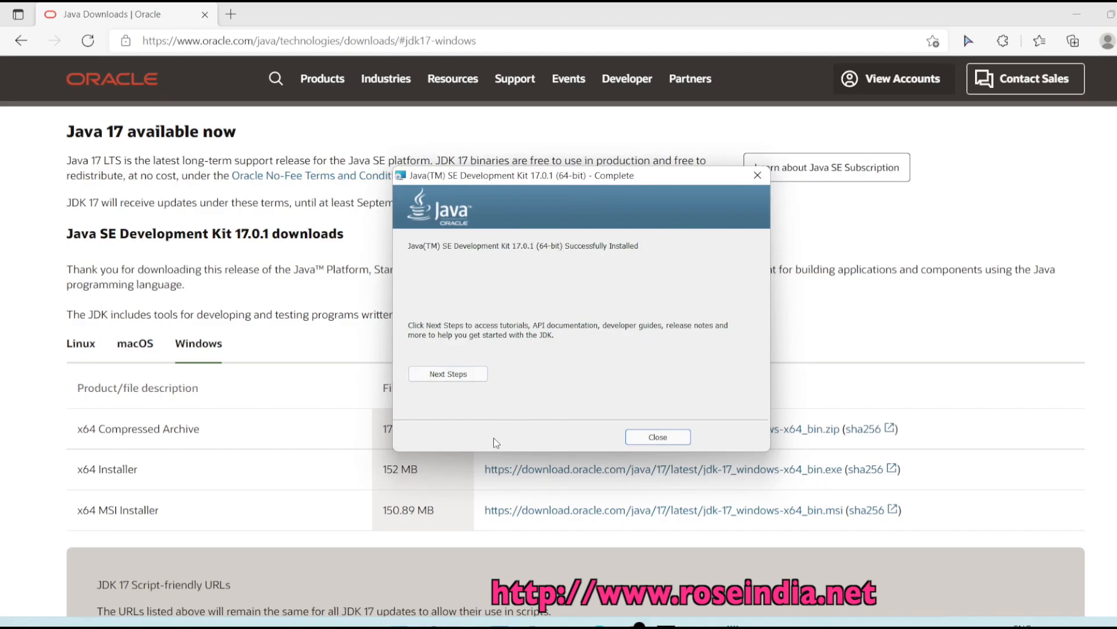
click(642, 437)
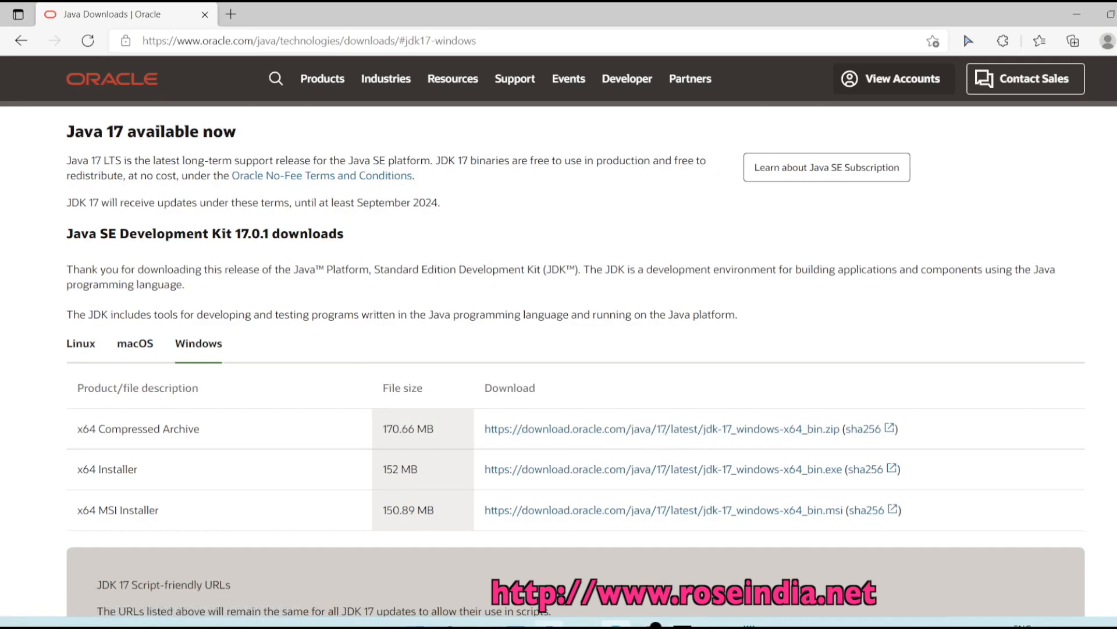
- Search 'EN' in Windows Search and open 'Edit the system environment variables'
mouse_move(450, 625)
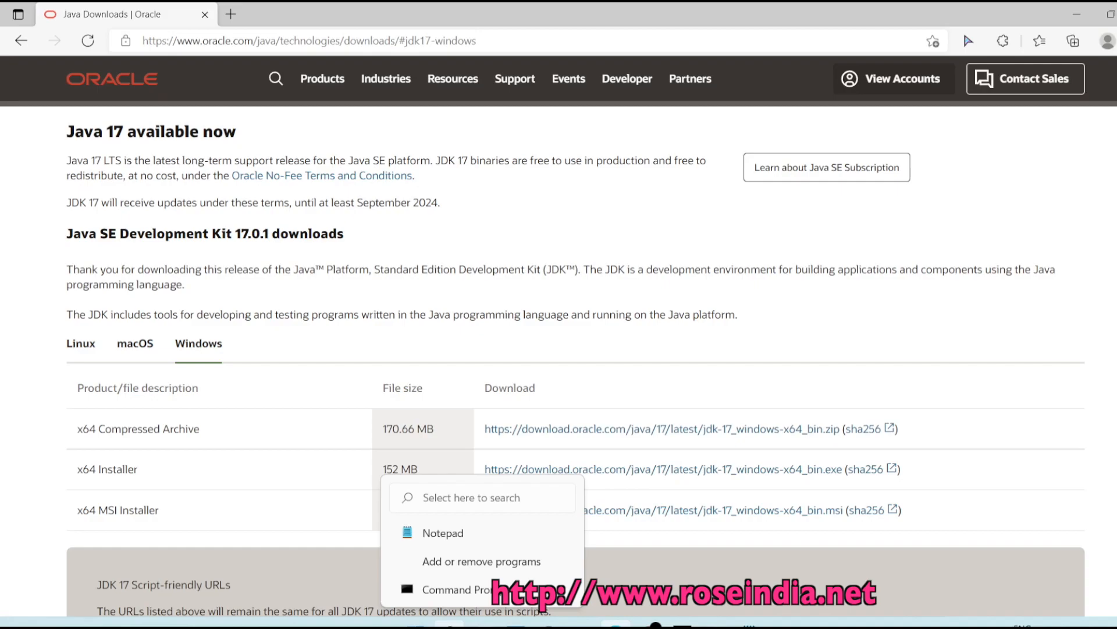
click(449, 625)
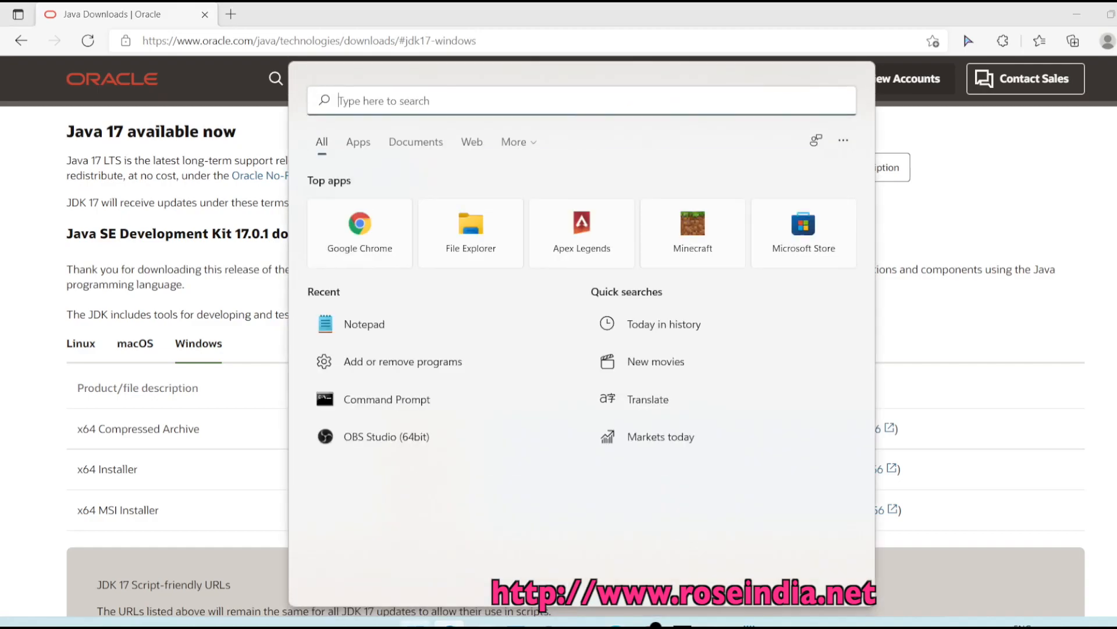
text(EN)
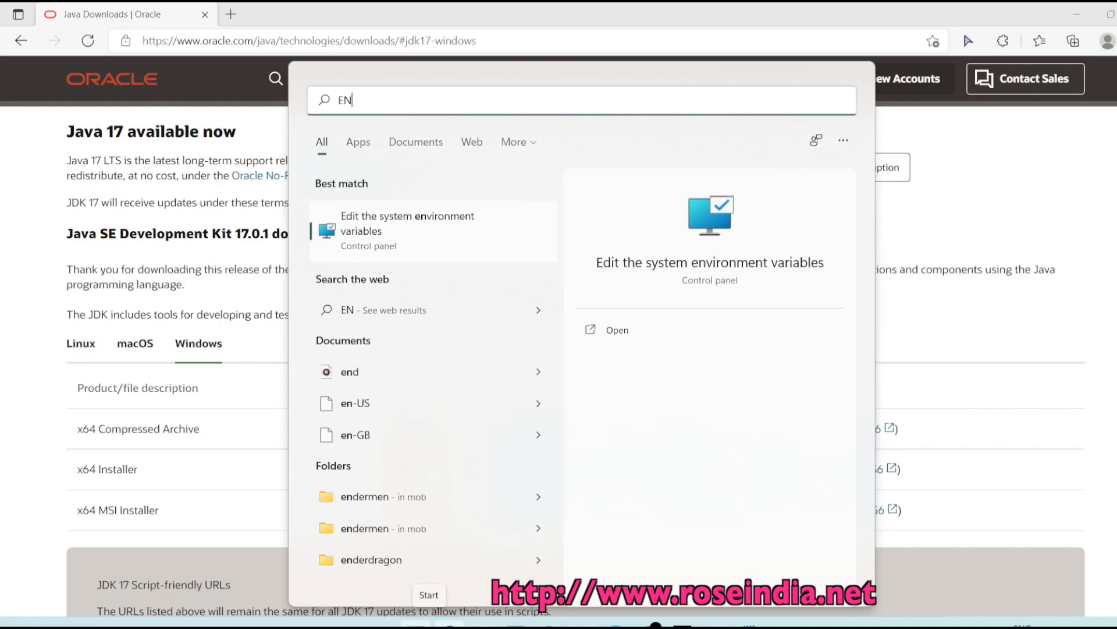
click(357, 231)
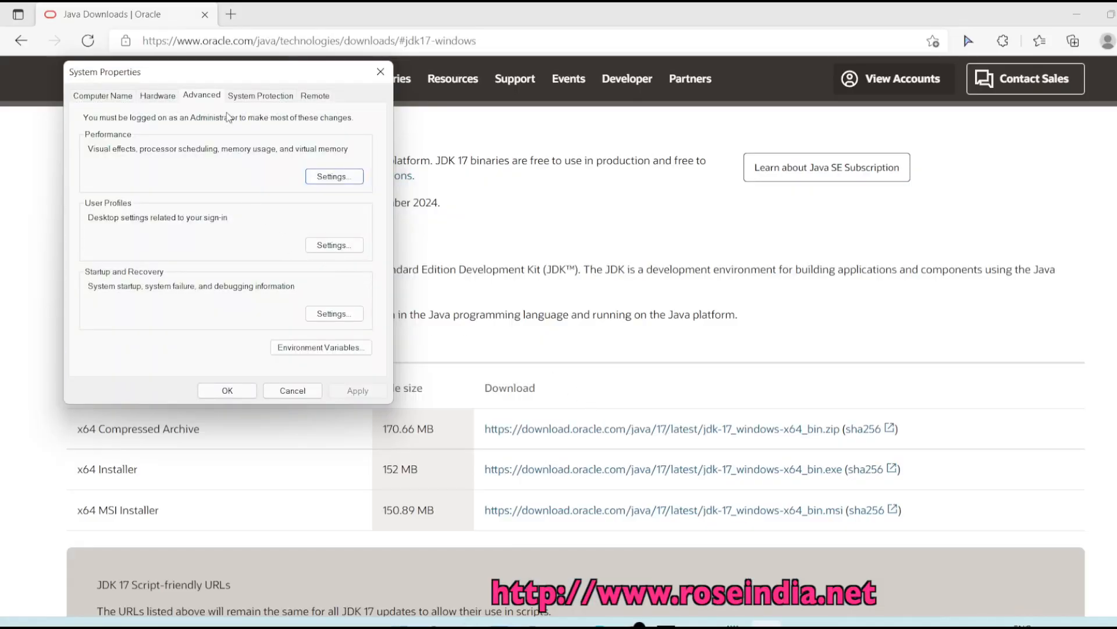
- Open Environment Variables and delete the existing JAVA_HOME system variable
drag(211, 83, 356, 104)
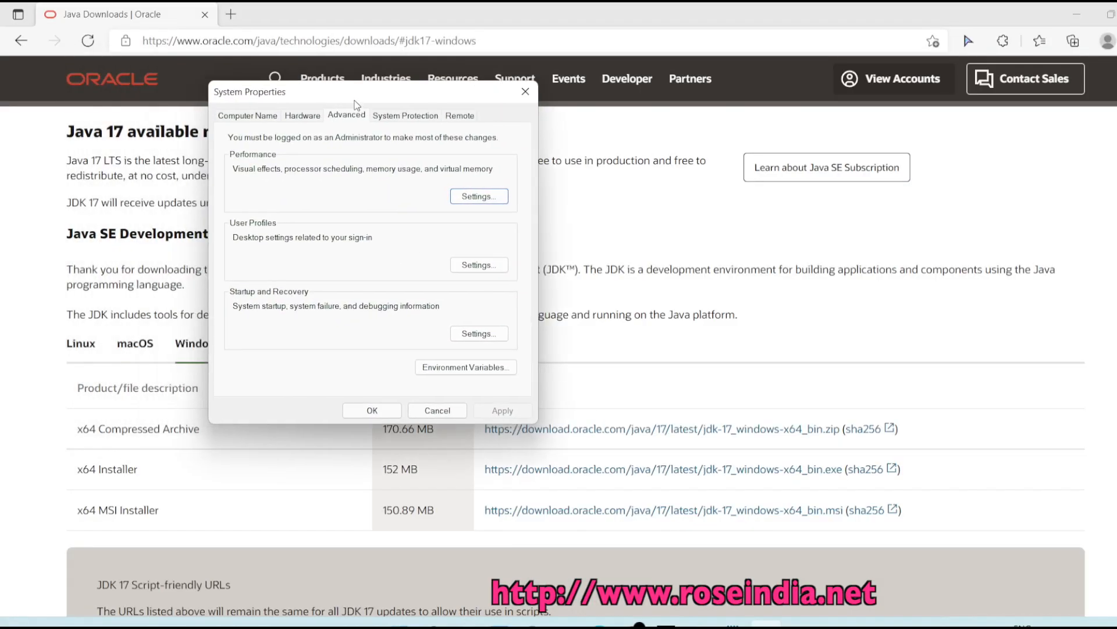
click(472, 368)
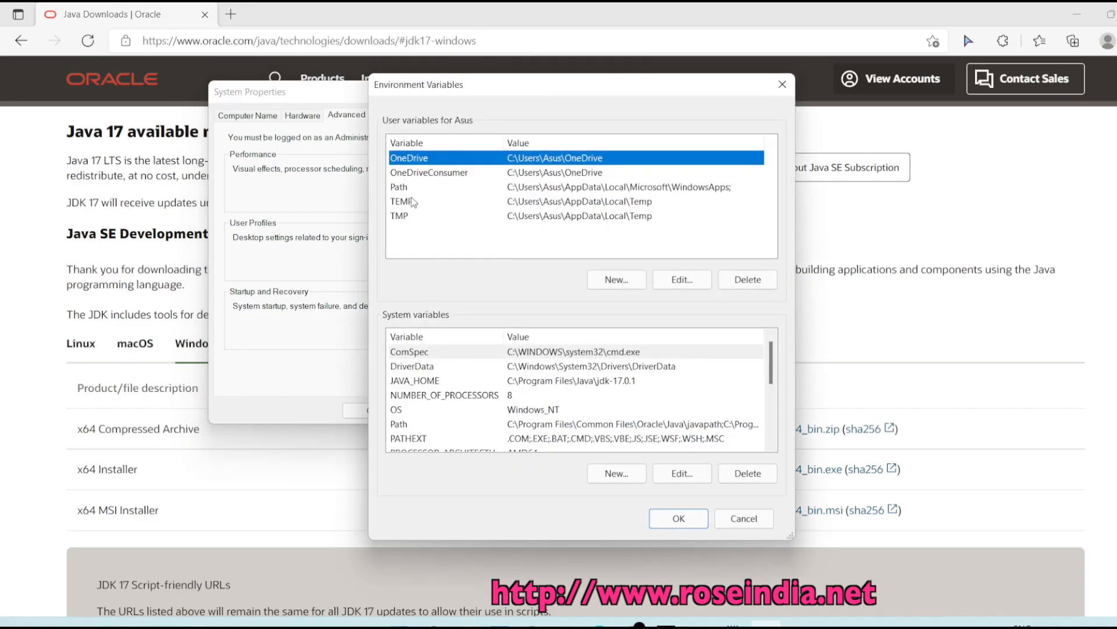
click(415, 381)
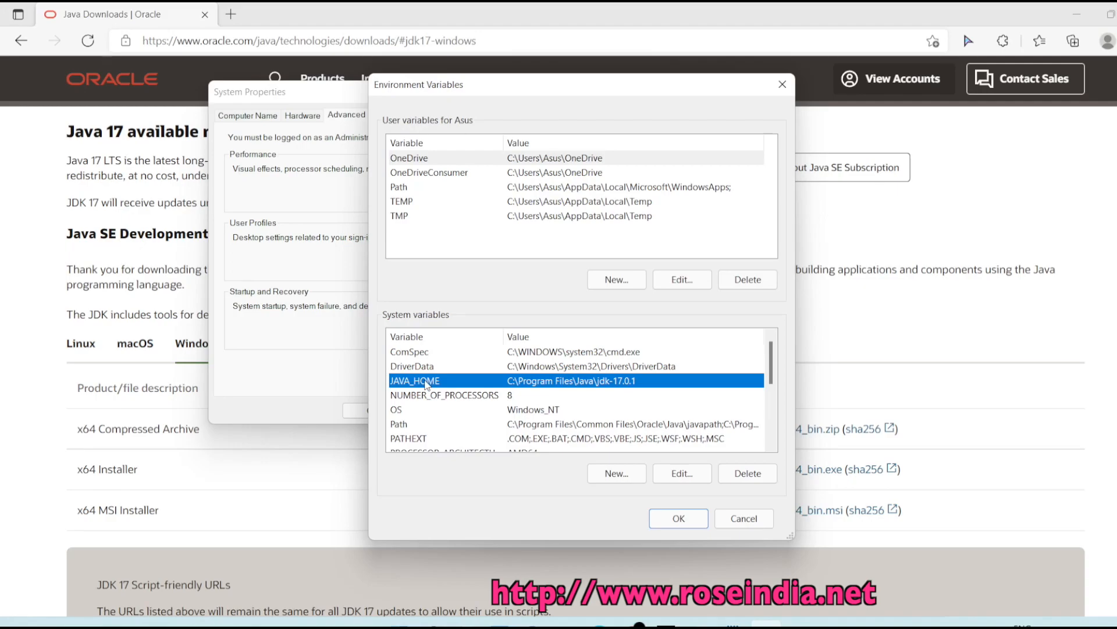
click(753, 477)
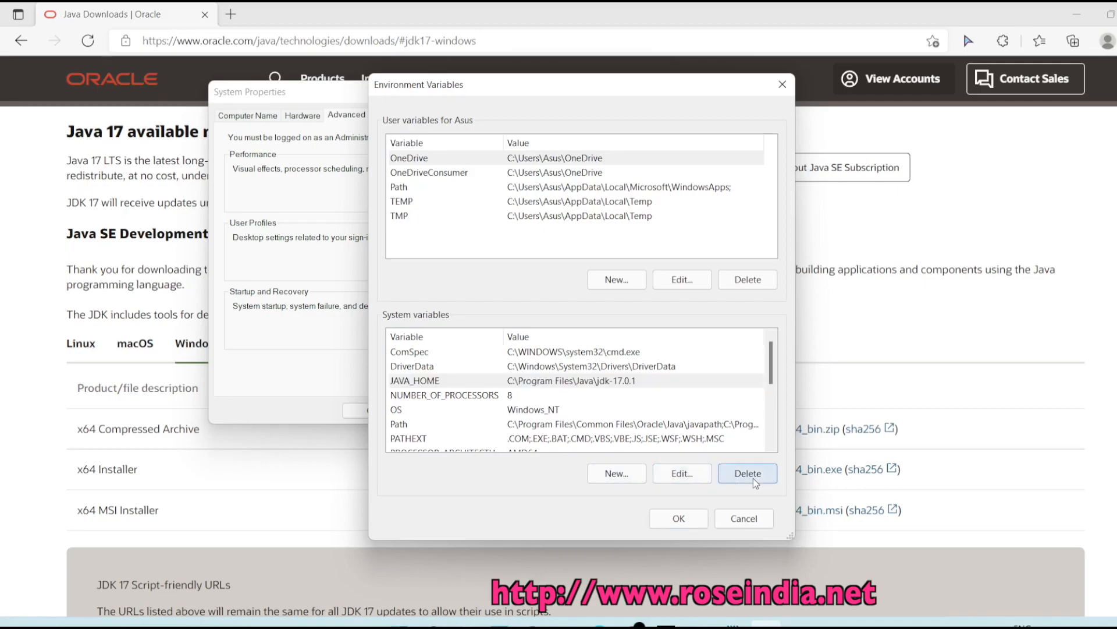
- Create system variable JAVA_HOME with value C:\Program Files\Java\jdk-17.0.1\
click(615, 476)
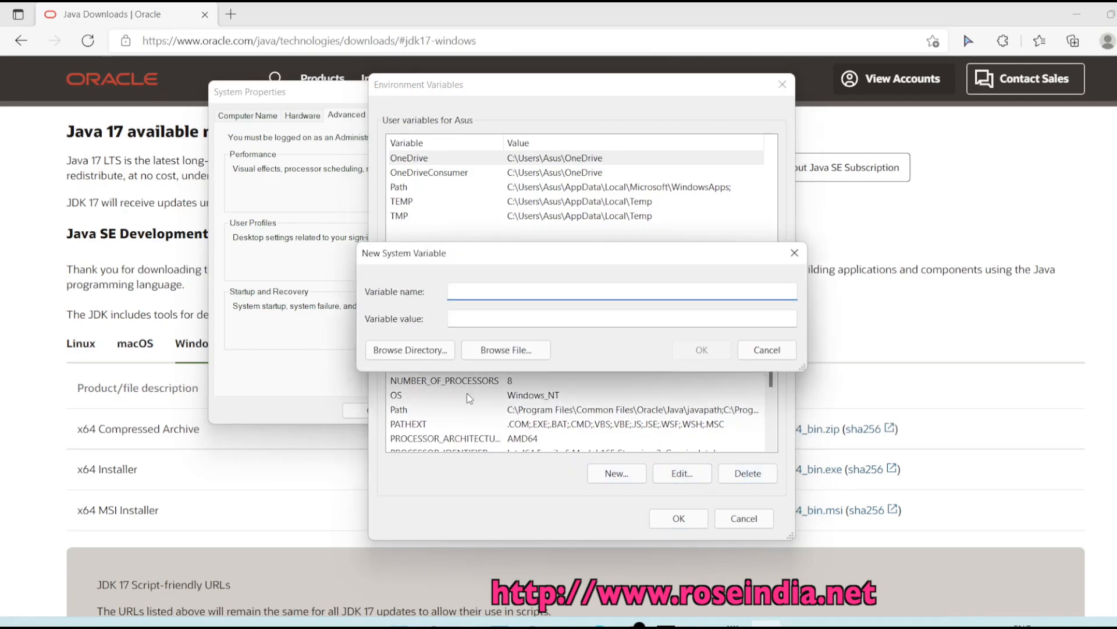
text(JAVA_HOME)
key(Tab)
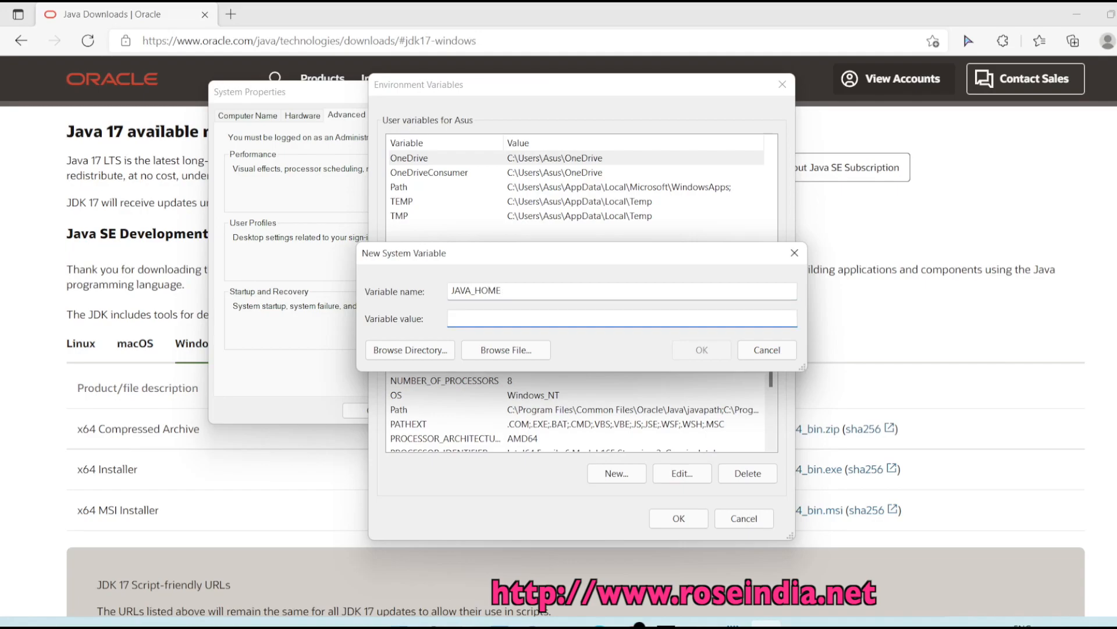
key(ctrl+v)
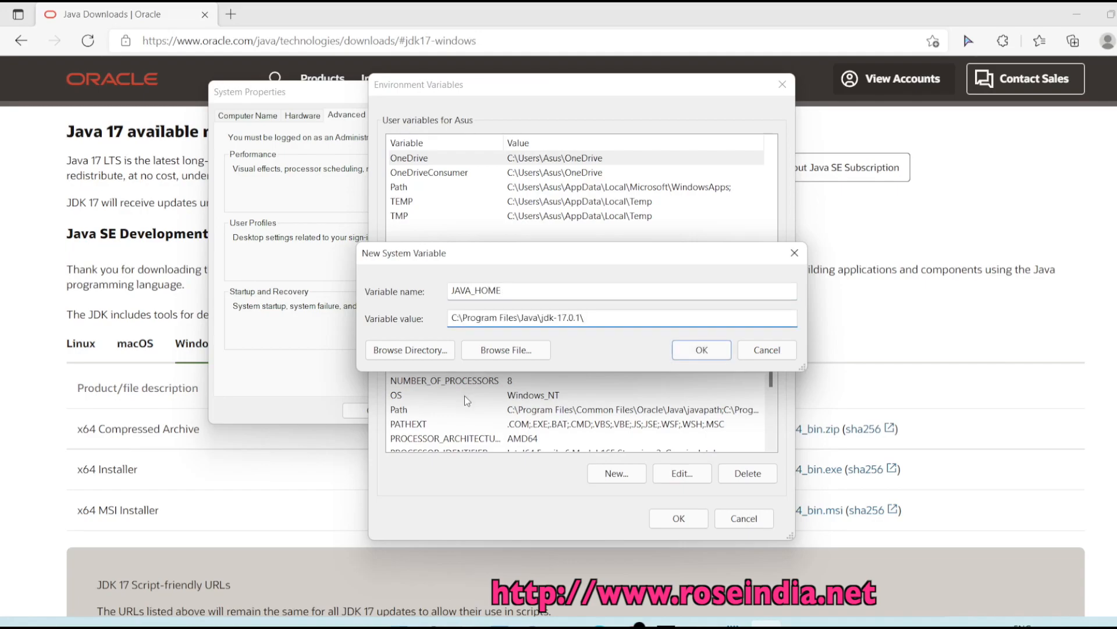
click(698, 347)
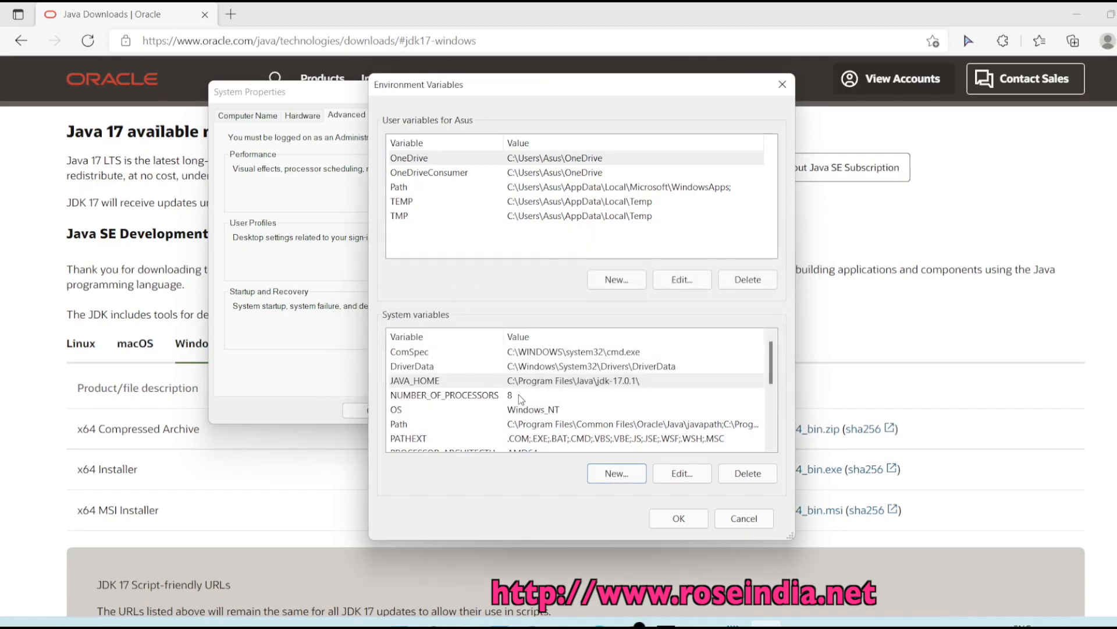
- In the system Path, delete the jdk-17.0.1\bin entry, add %JAVA_HOME%\bin, and confirm
click(496, 429)
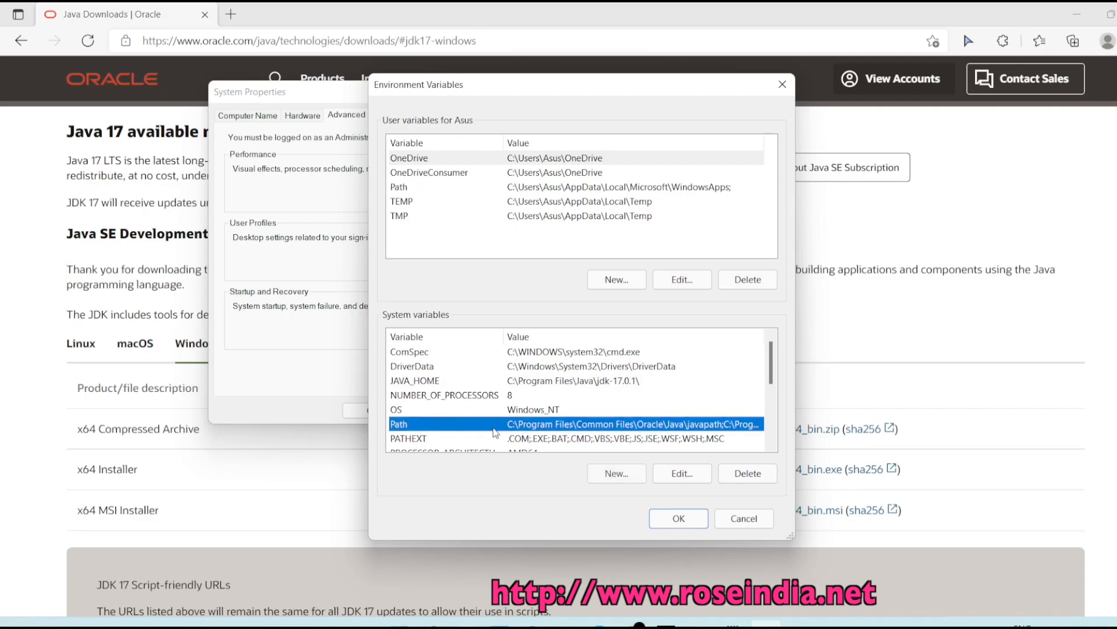
click(661, 475)
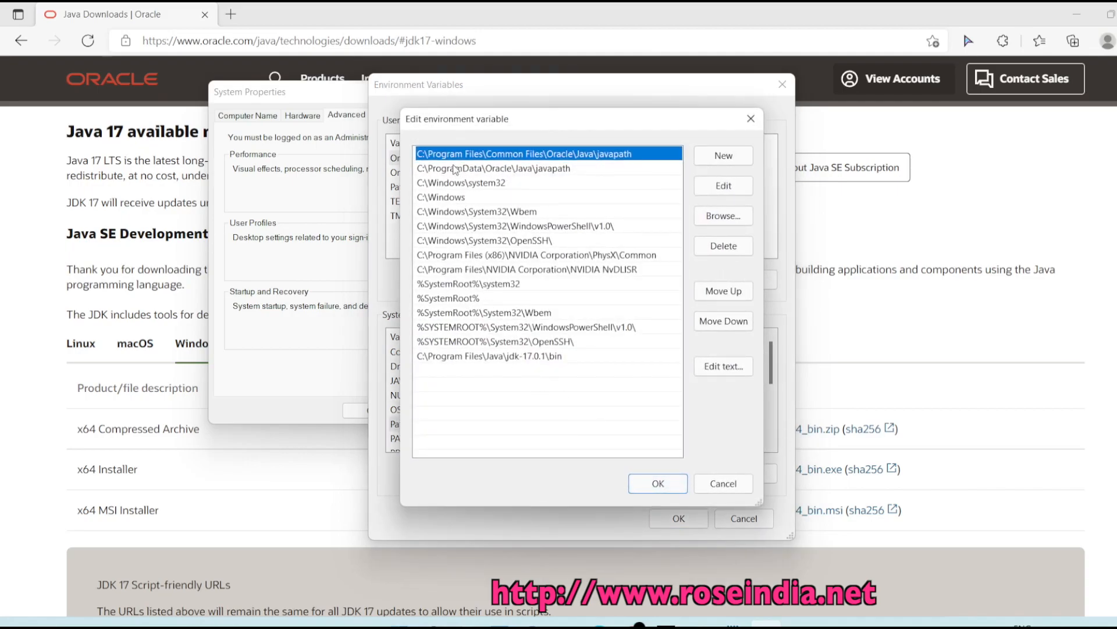
click(486, 358)
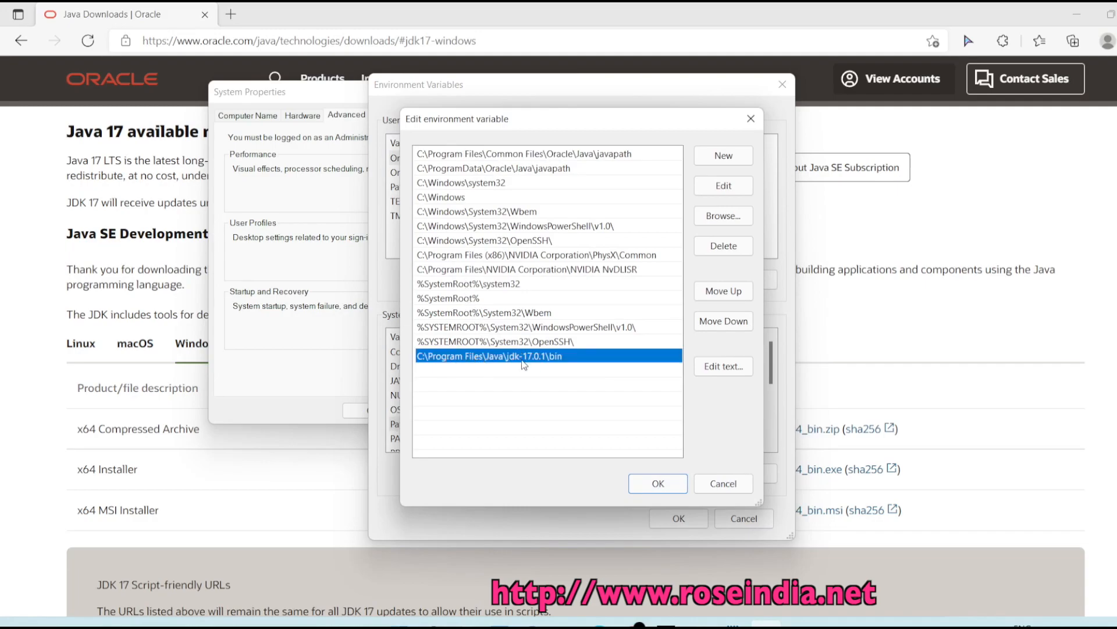
click(711, 249)
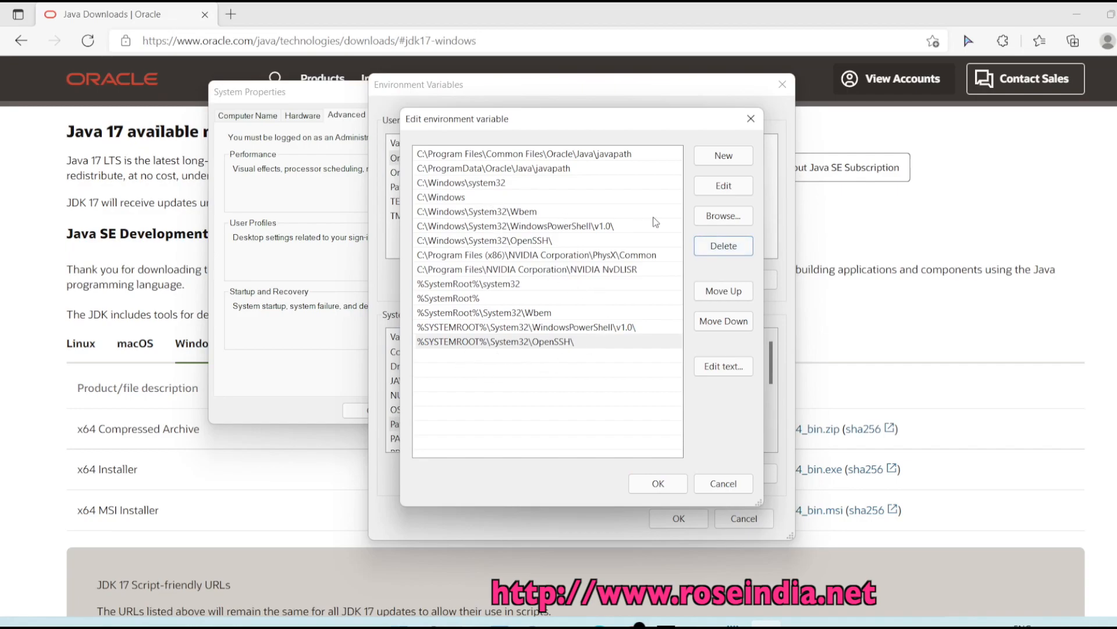
click(714, 161)
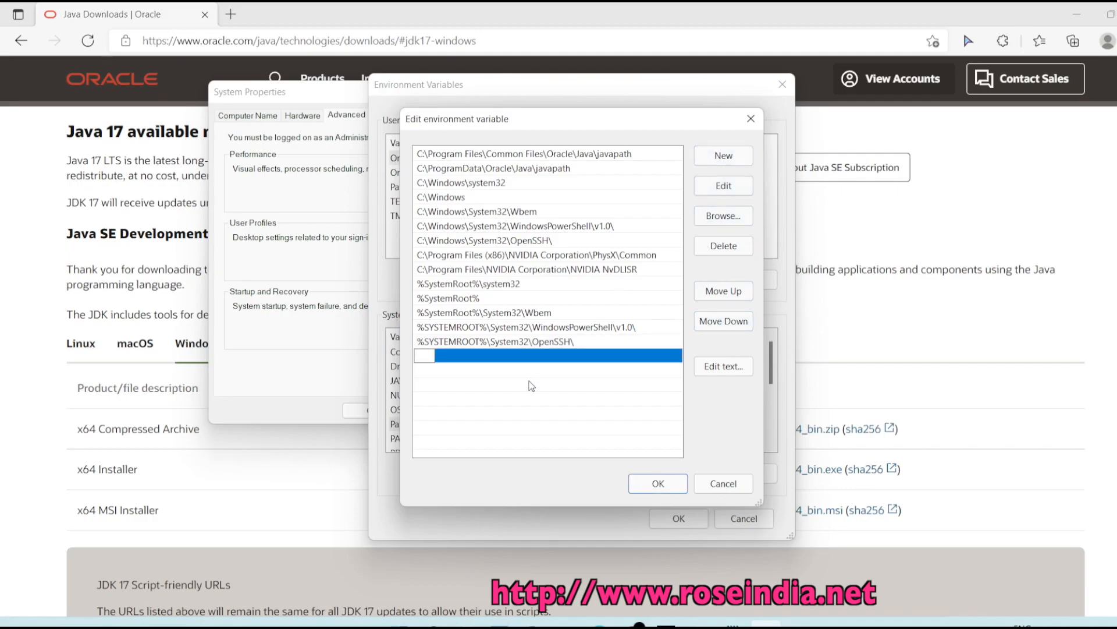
text(%JAVA_HOME)
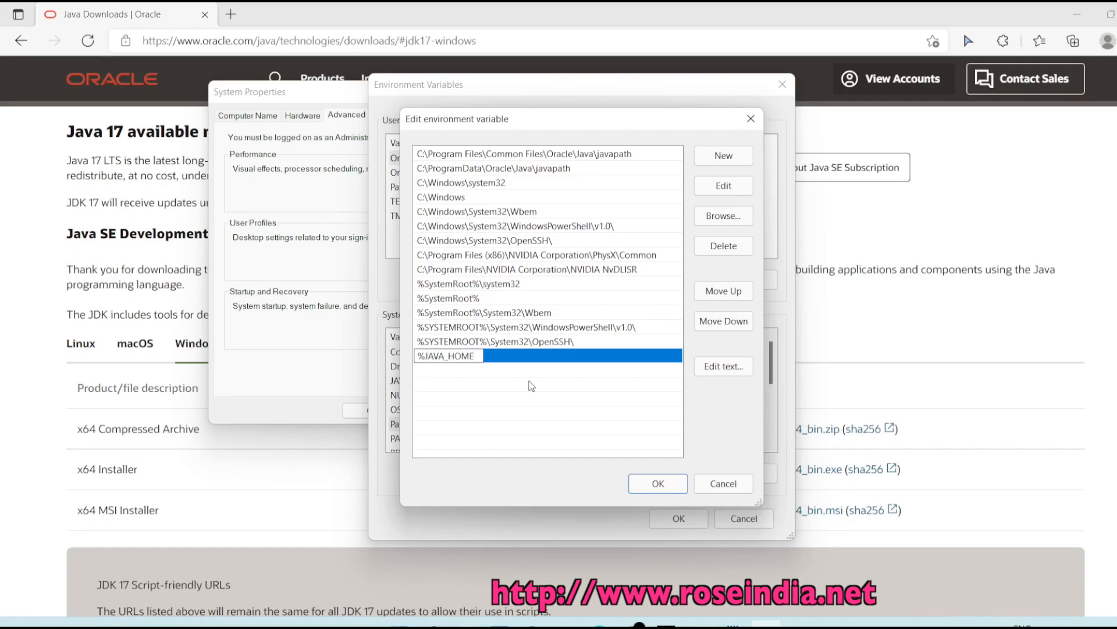
text(%\bin)
key(Return)
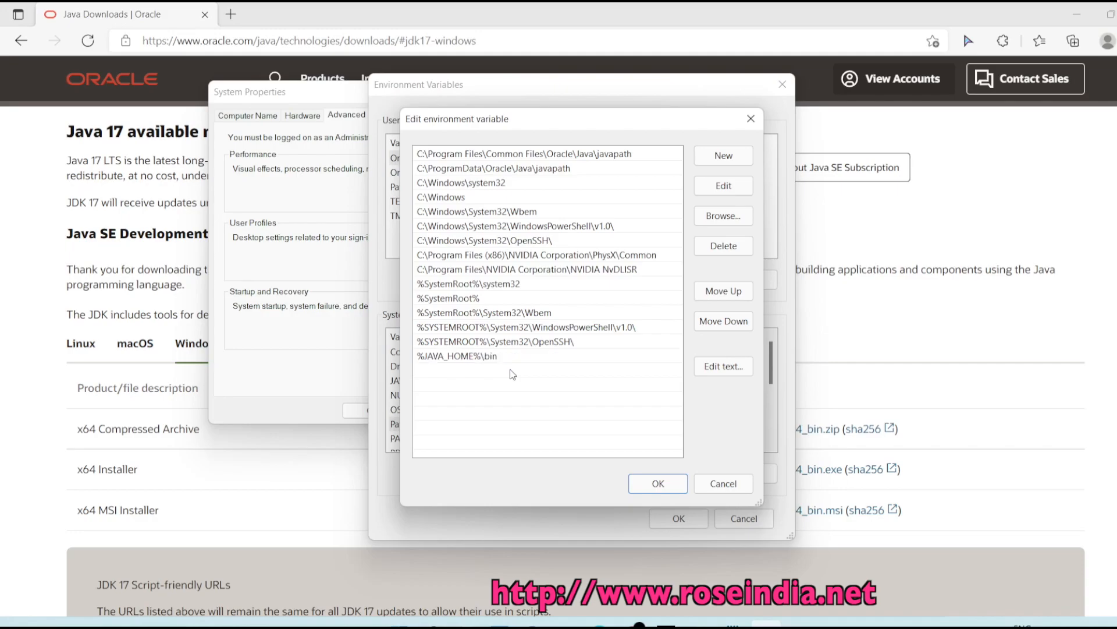
click(649, 489)
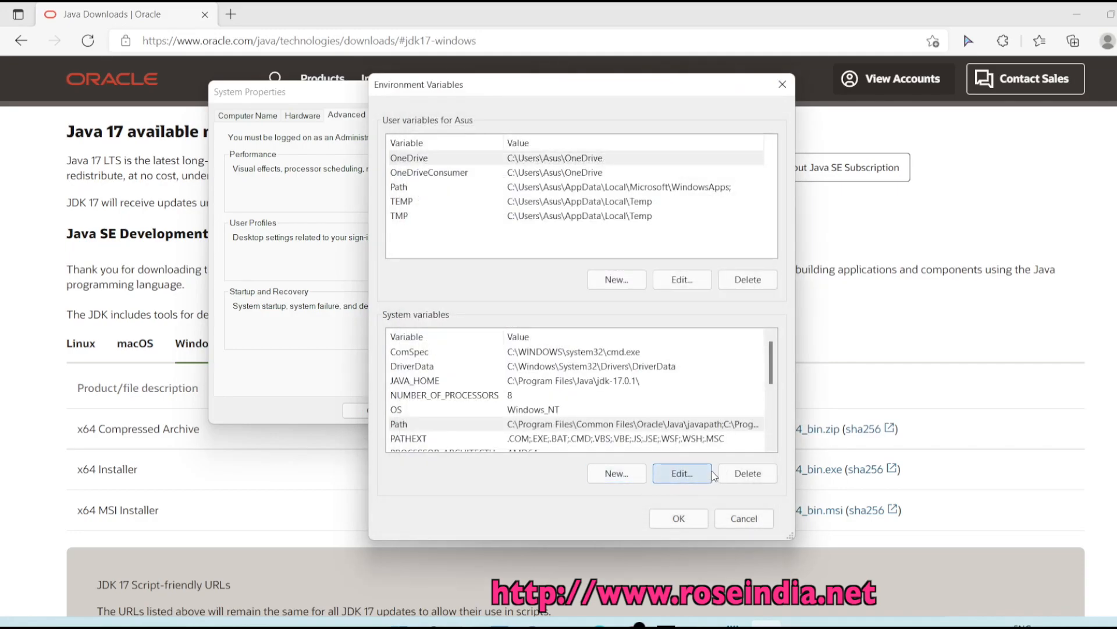
- Save the environment variables, then confirm in Command Prompt that java -version reports 17.0.1 LTS
click(679, 518)
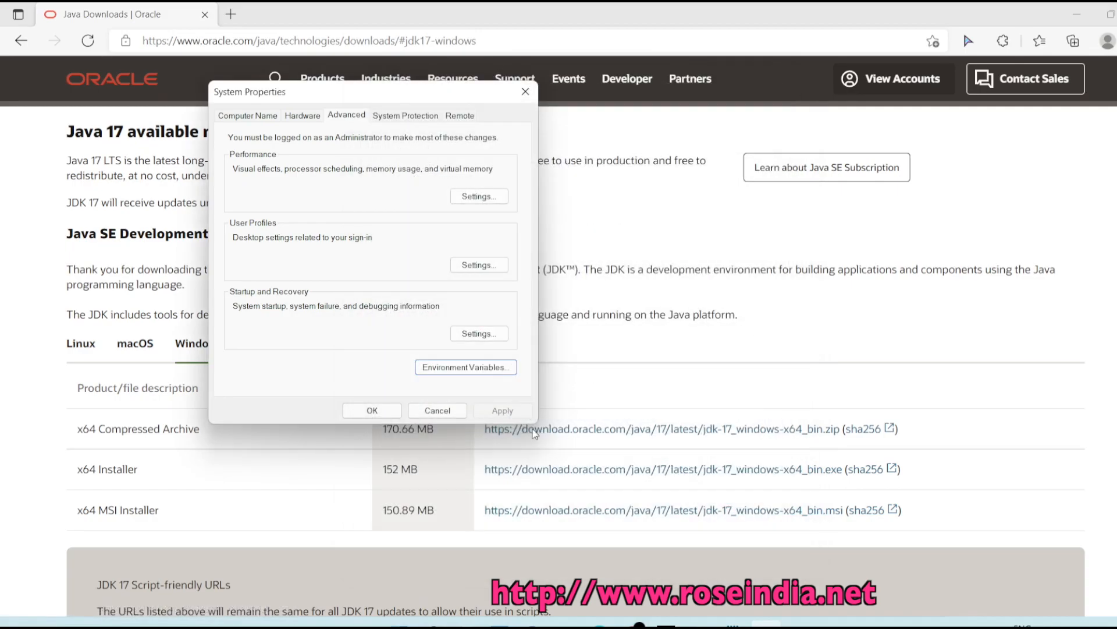
click(374, 410)
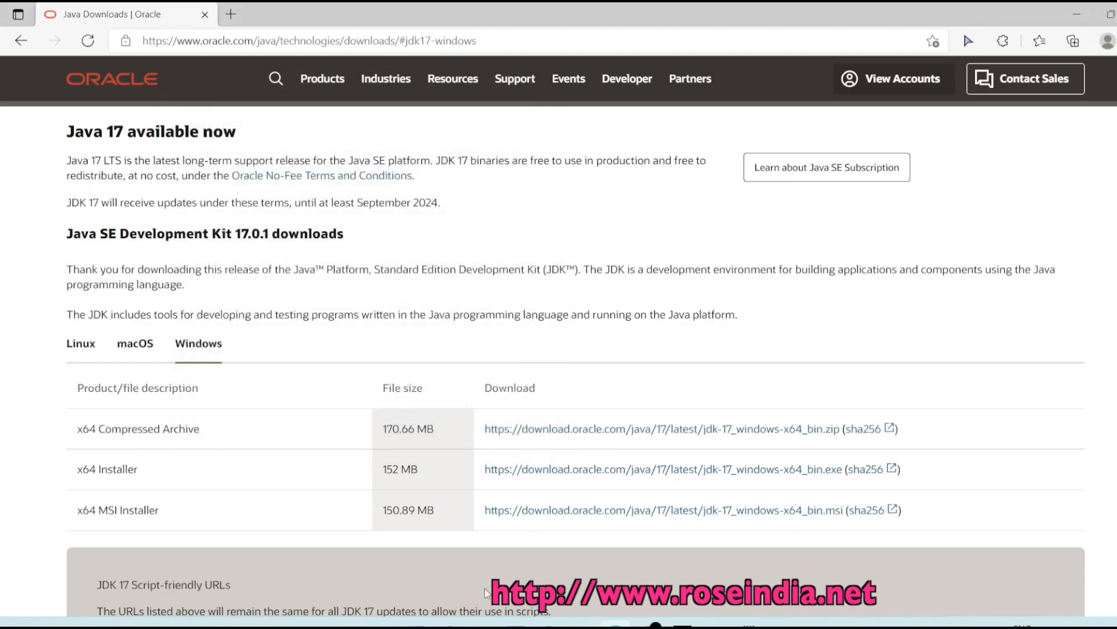
click(450, 625)
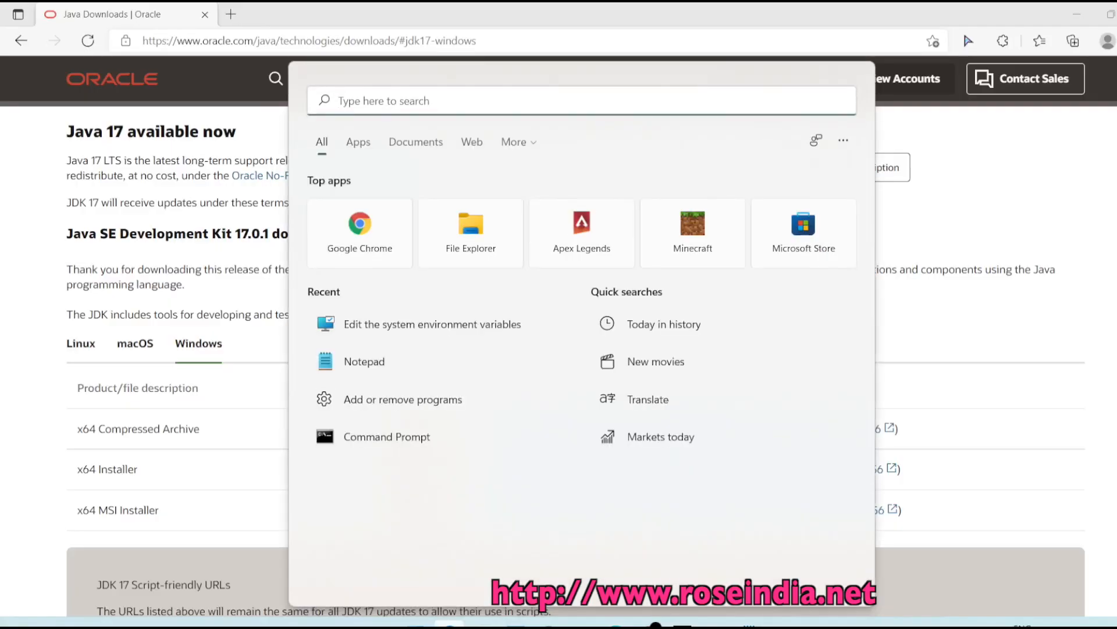
click(403, 445)
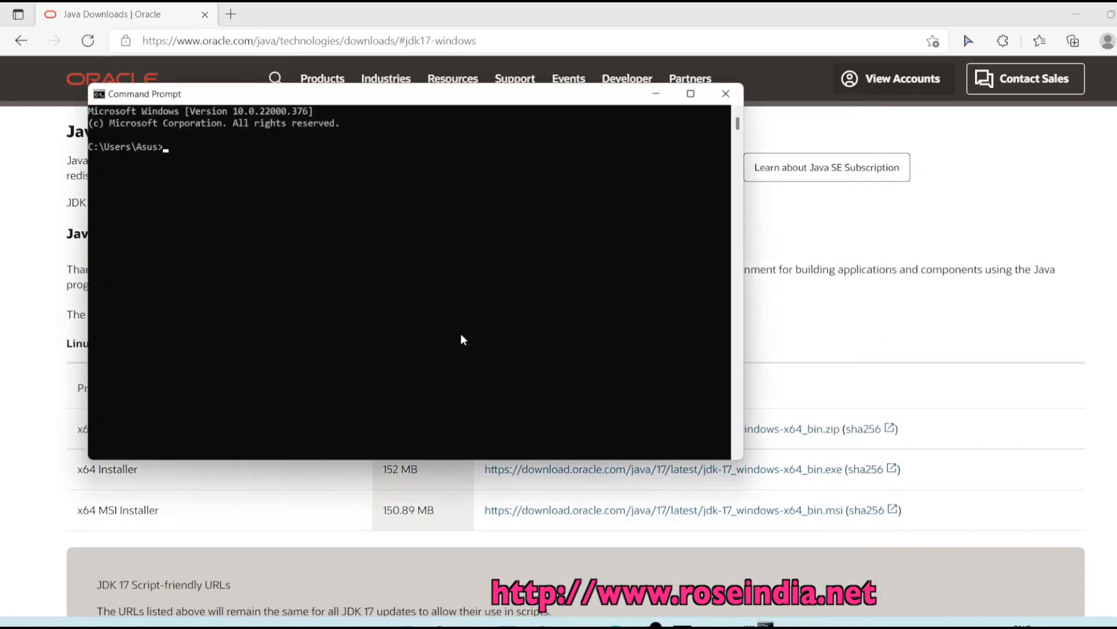
drag(390, 100, 451, 131)
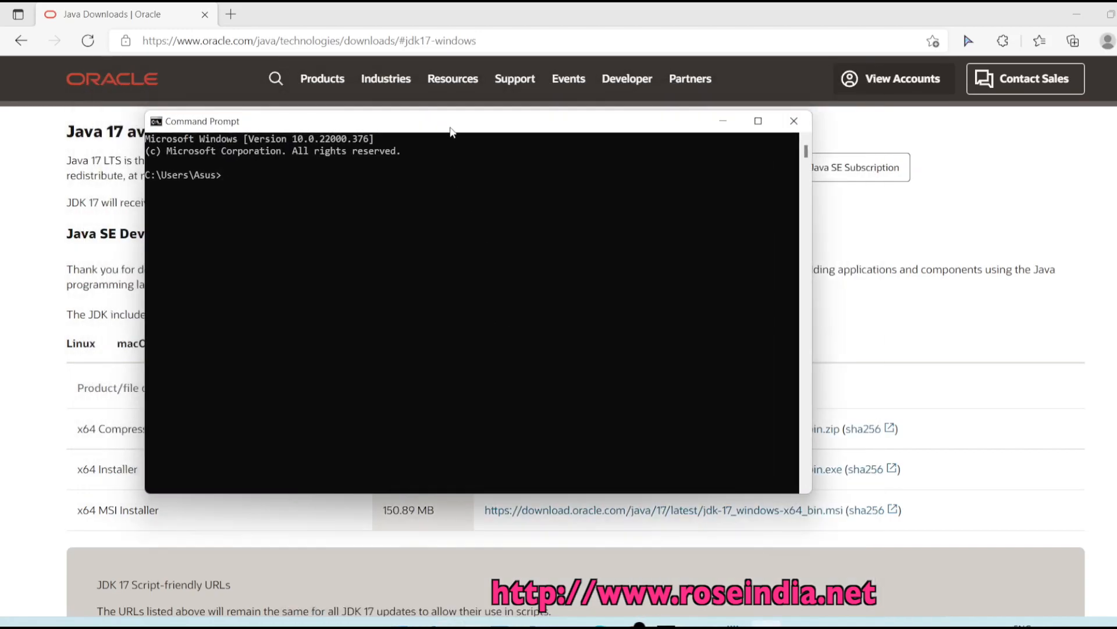
text(java -version)
key(Return)
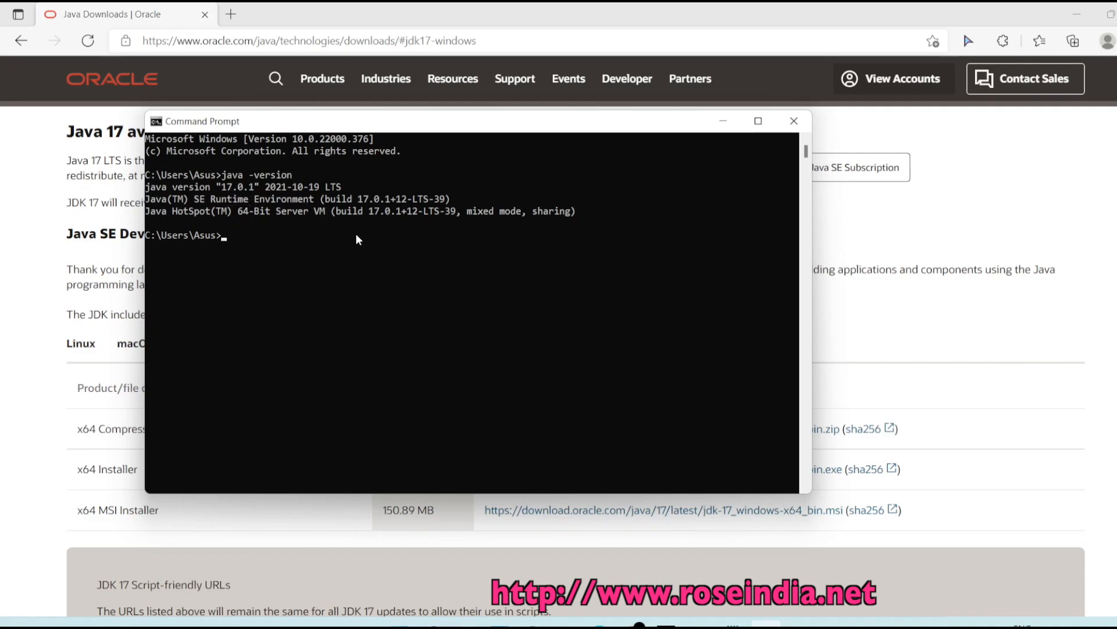
key(Up)
- Check that javac -version reports javac 17.0.1
key(Left)
key(Left)
key(Left)
key(Left)
key(Left)
key(Left)
key(Left)
key(Left)
key(Left)
text(c)
key(Return)
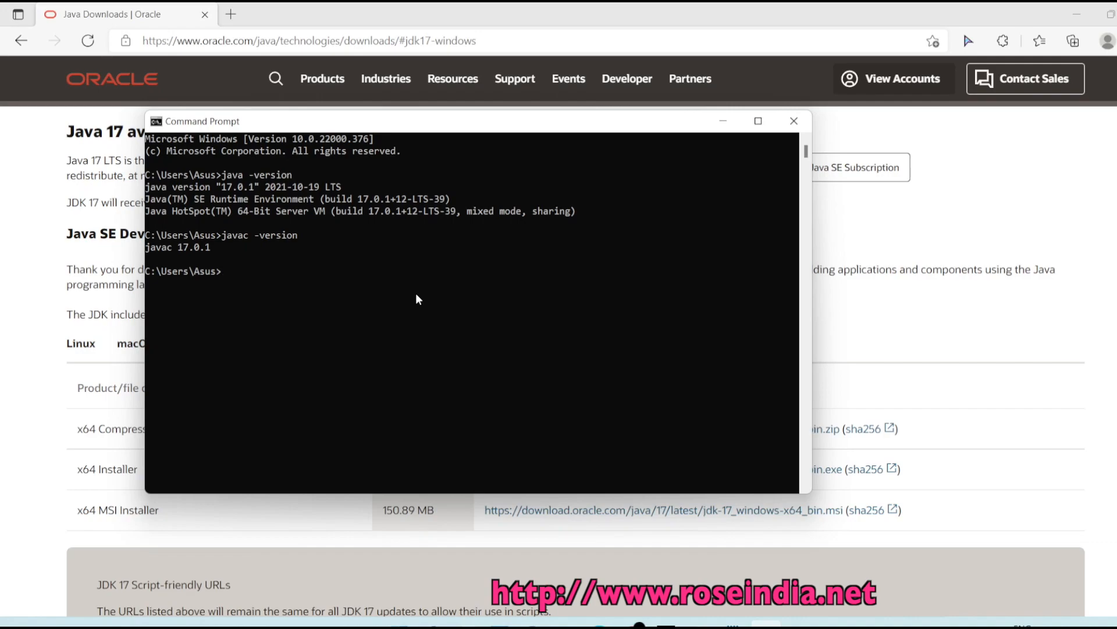
- Create an examples folder with mkdir and make it the current directory
text(mkdir examples)
key(Return)
text(cd)
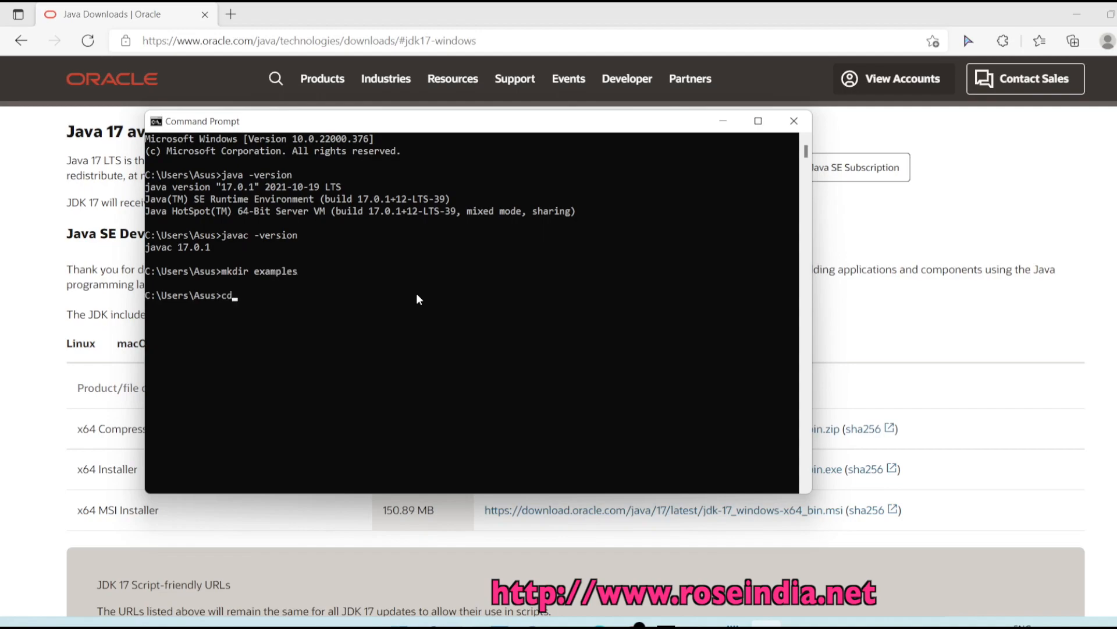
text( examples)
key(Return)
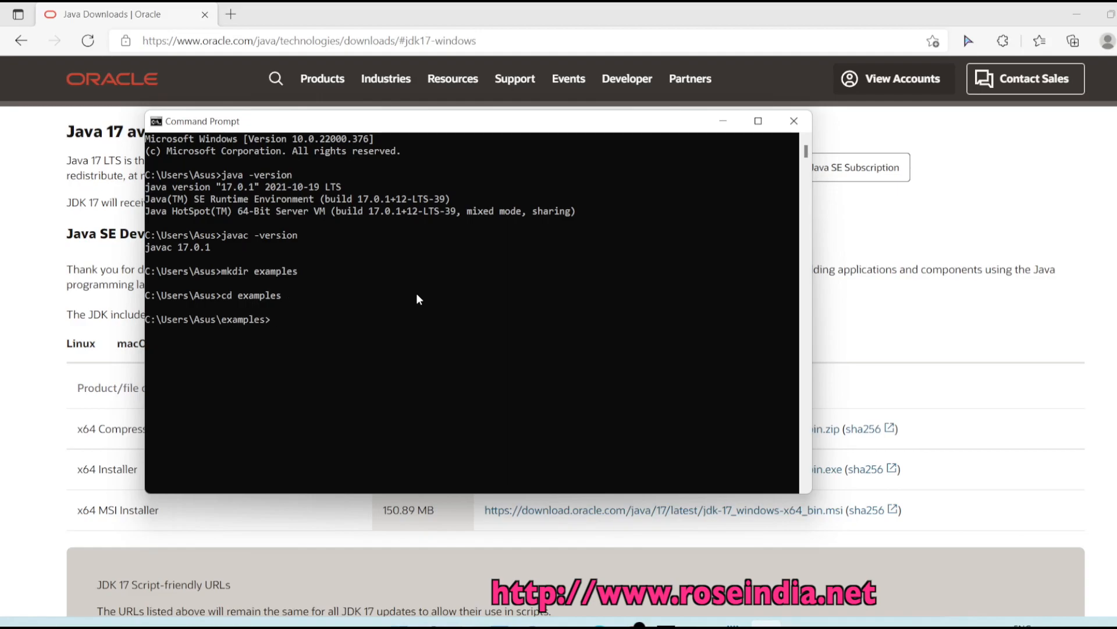
text(notepad HelloWorld.java)
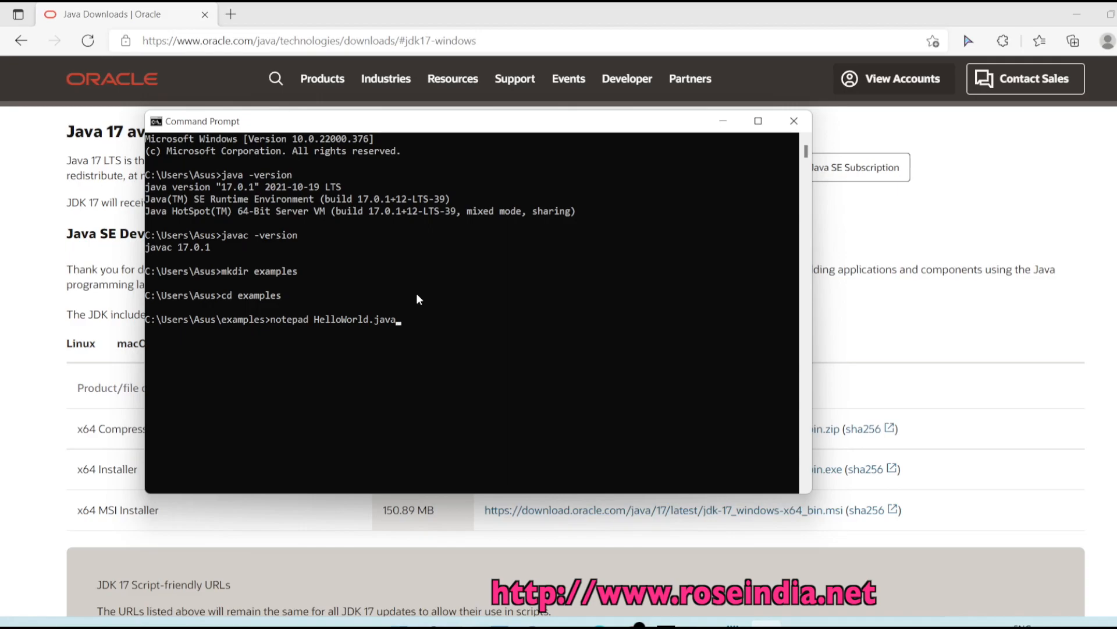
- Create the new HelloWorld.java file in Notepad
key(Return)
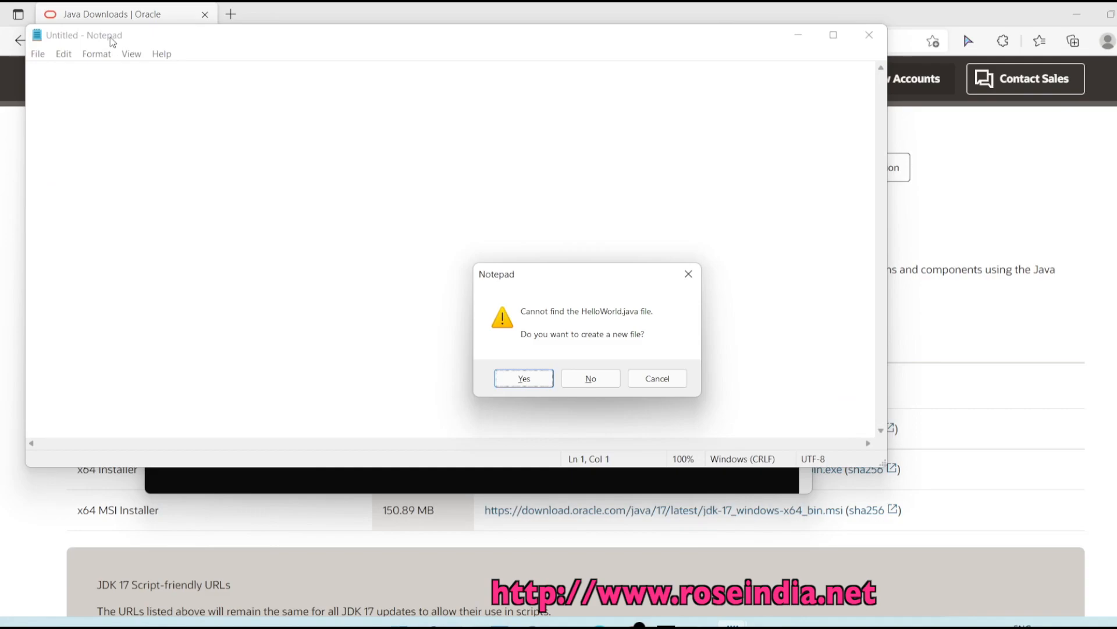
click(523, 381)
drag(213, 43, 259, 88)
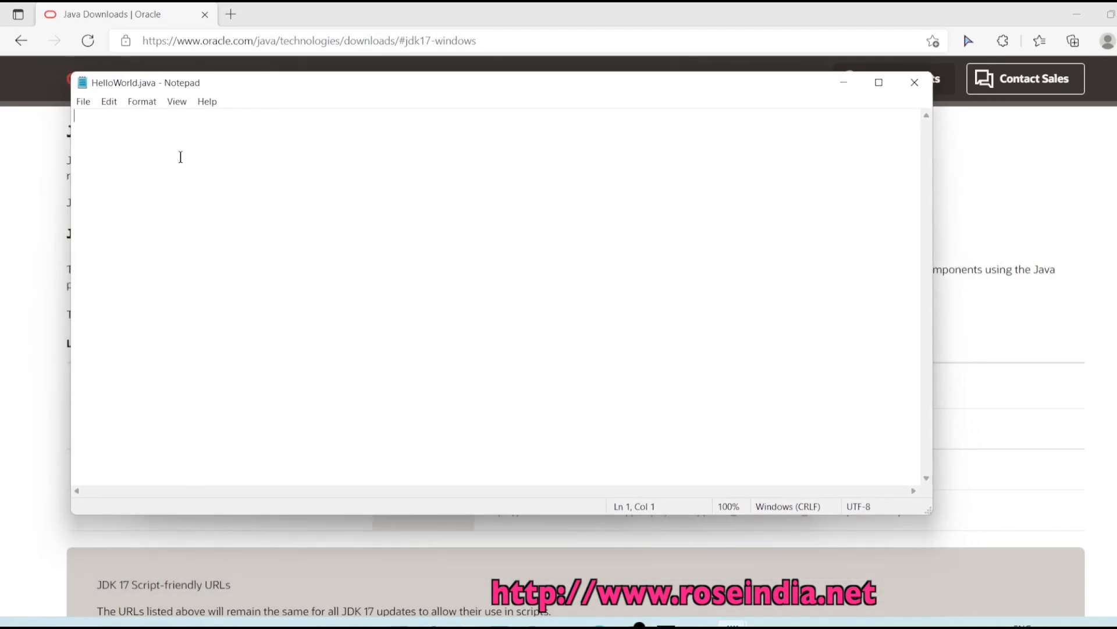
- Copy the HelloWorld class code from the notes and paste it into HelloWorld.java
mouse_move(740, 616)
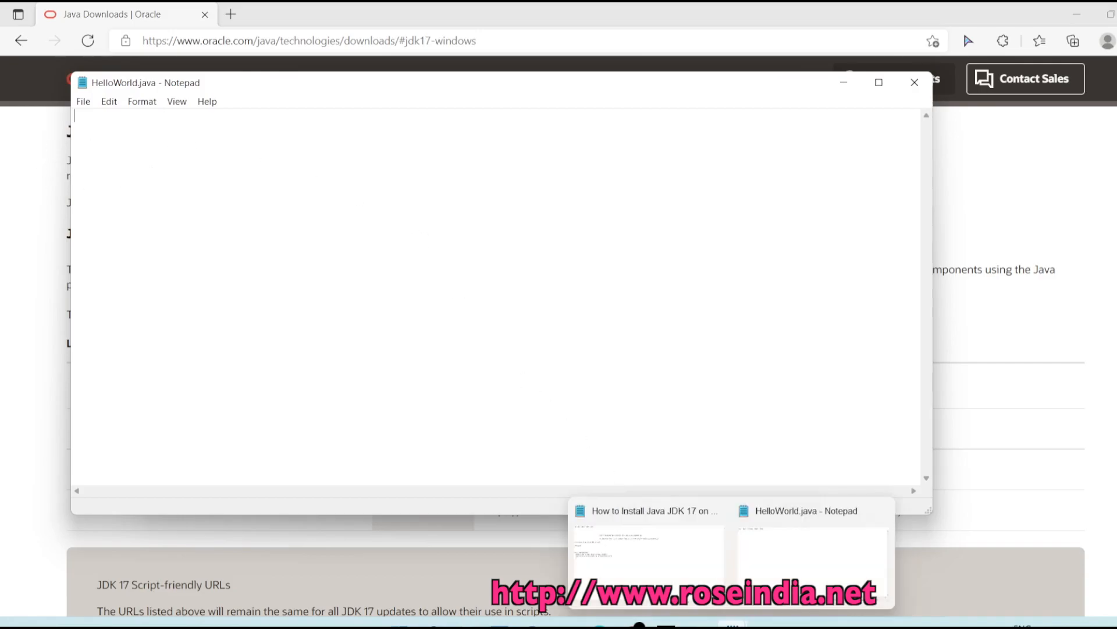
click(661, 553)
drag(39, 295, 2, 227)
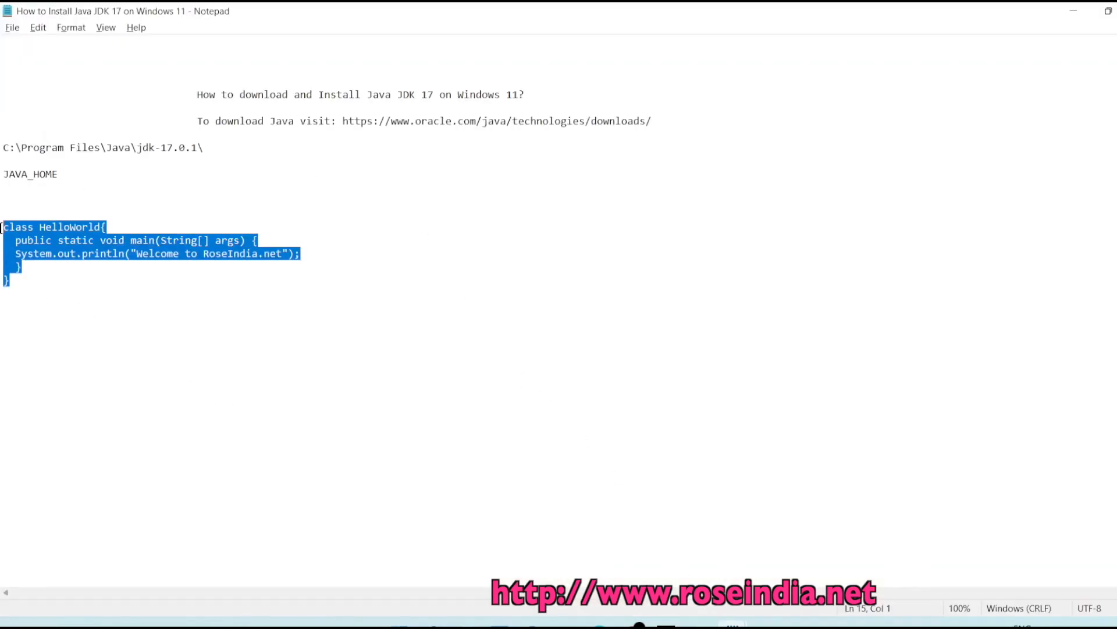
right_click(22, 240)
click(91, 292)
click(1074, 10)
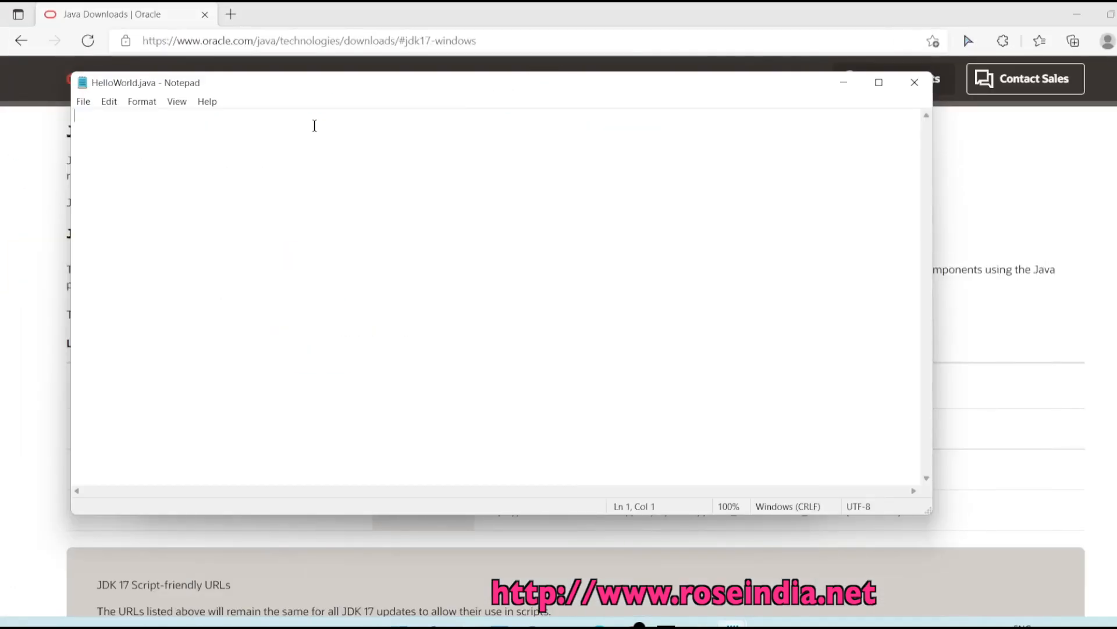
key(ctrl+v)
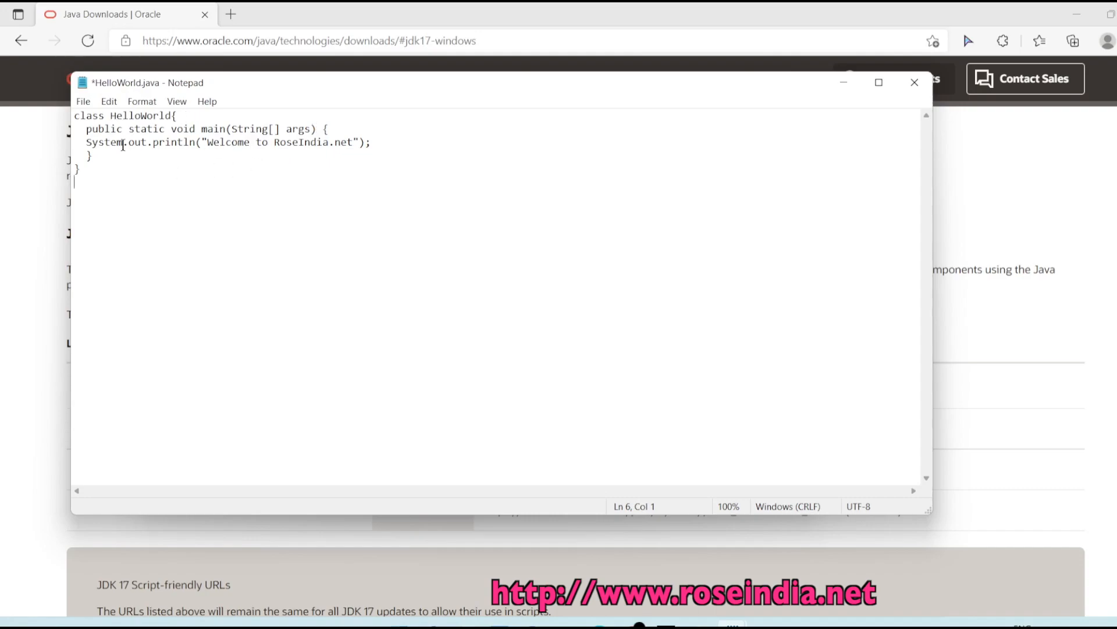
- Indent the println line with a Tab and save HelloWorld.java
click(85, 144)
key(Tab)
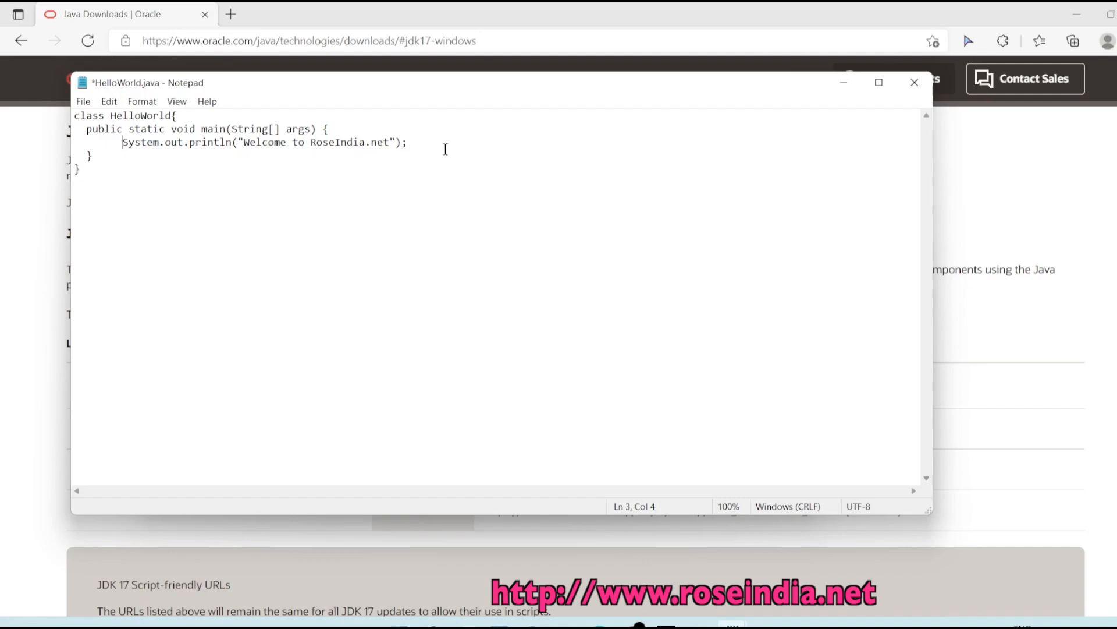
key(ctrl+s)
- List the examples folder contents with dir, showing HelloWorld.java
click(766, 622)
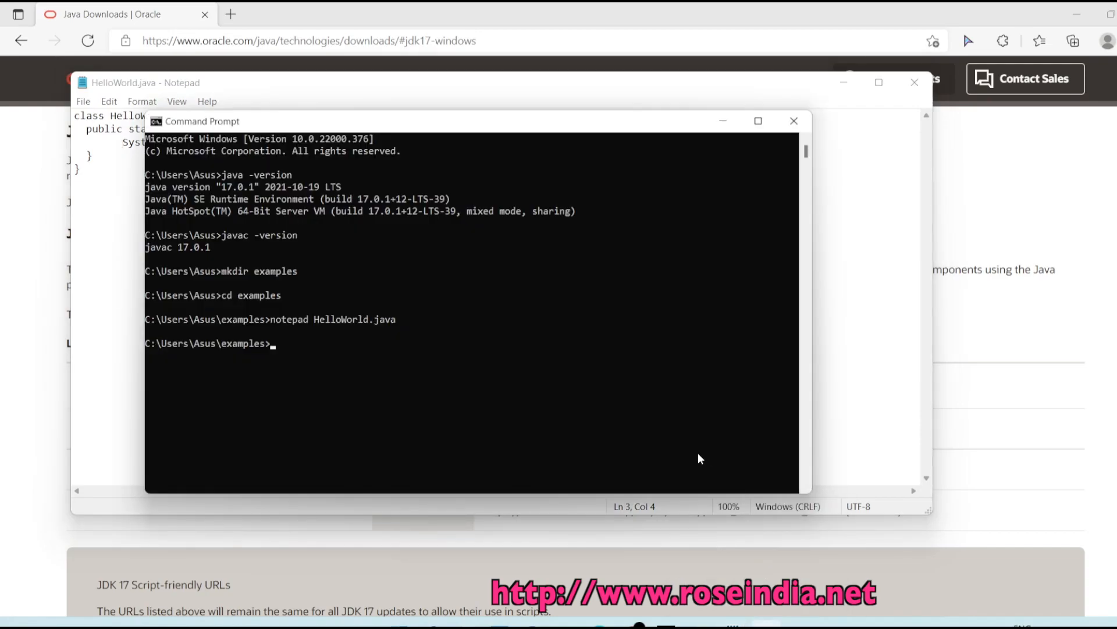
text(dir)
key(Return)
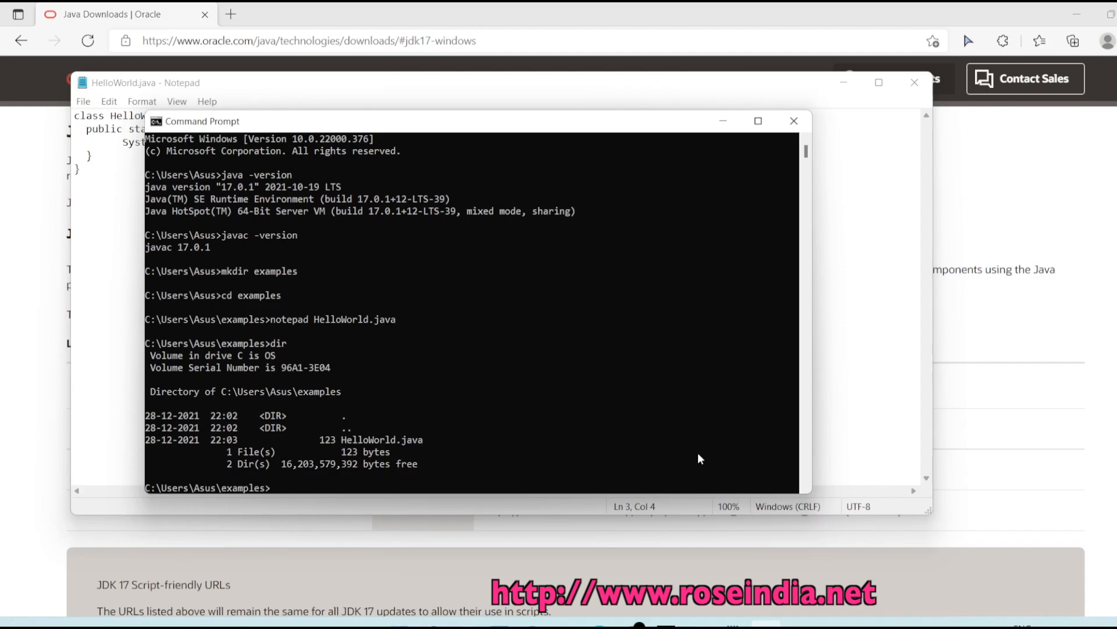
drag(350, 438, 389, 440)
click(431, 440)
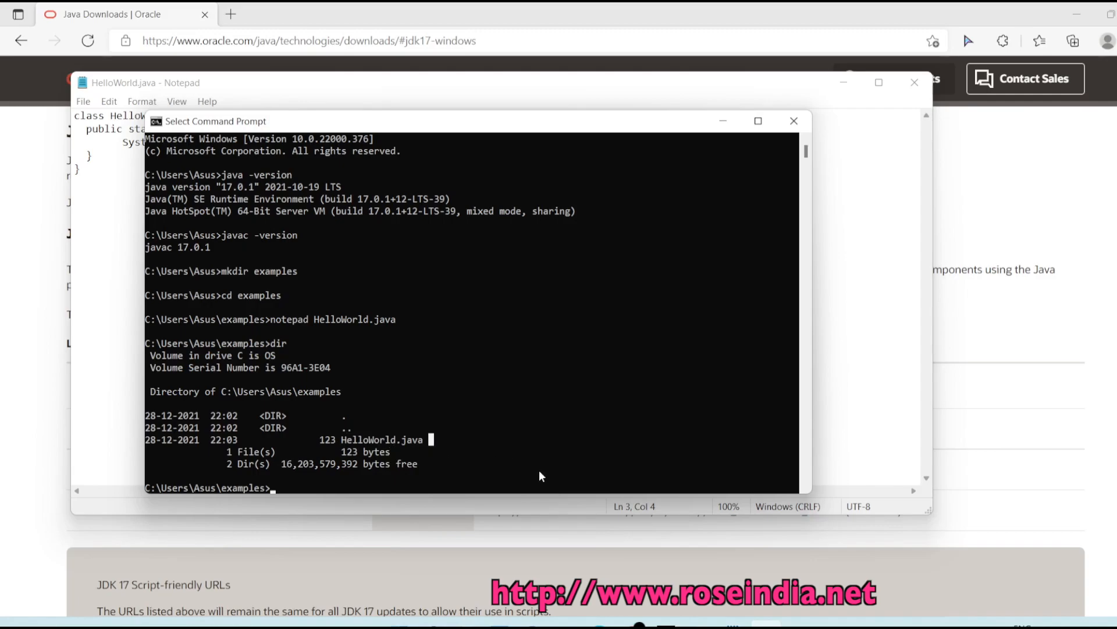
key(Escape)
- Compile HelloWorld.java with javac and confirm the 438-byte HelloWorld.class appears
text(javac)
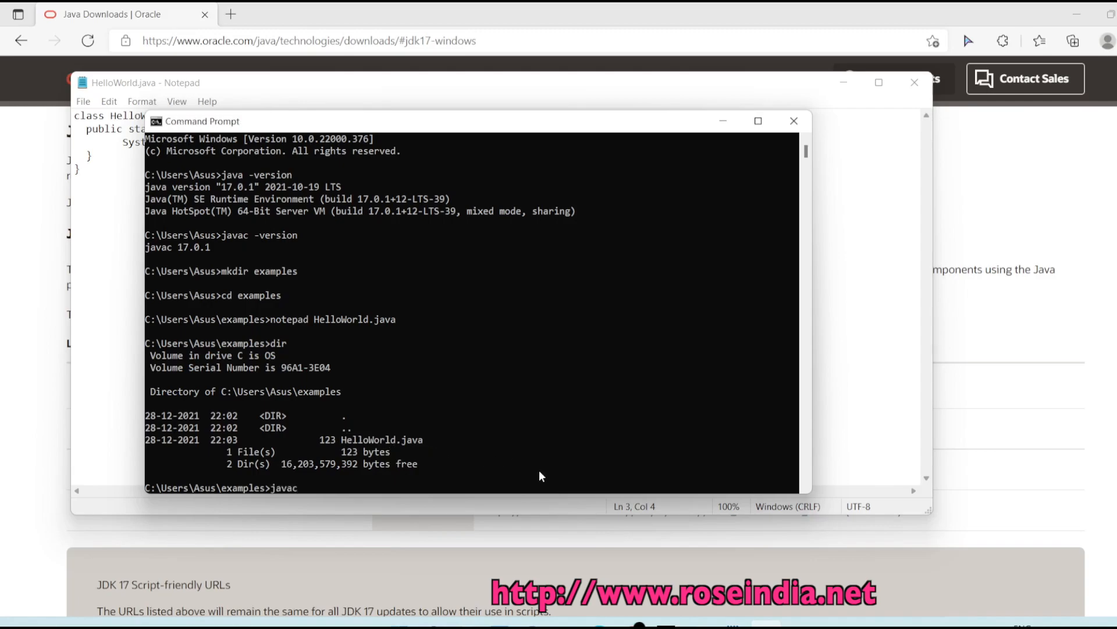
text( HelloWorld.java)
key(Return)
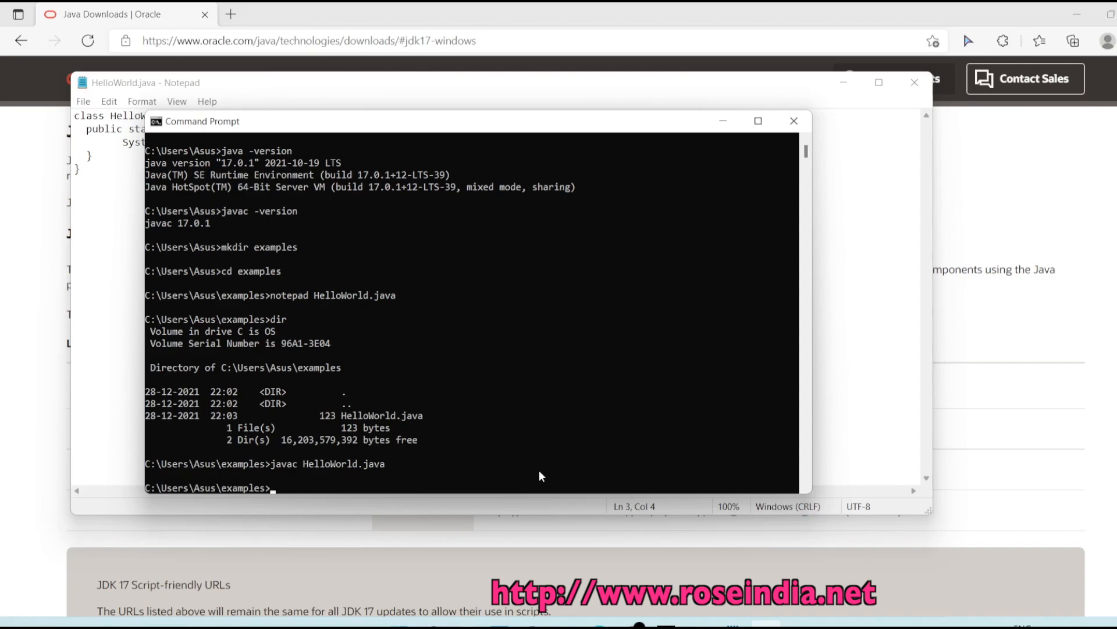
text(dir)
key(Return)
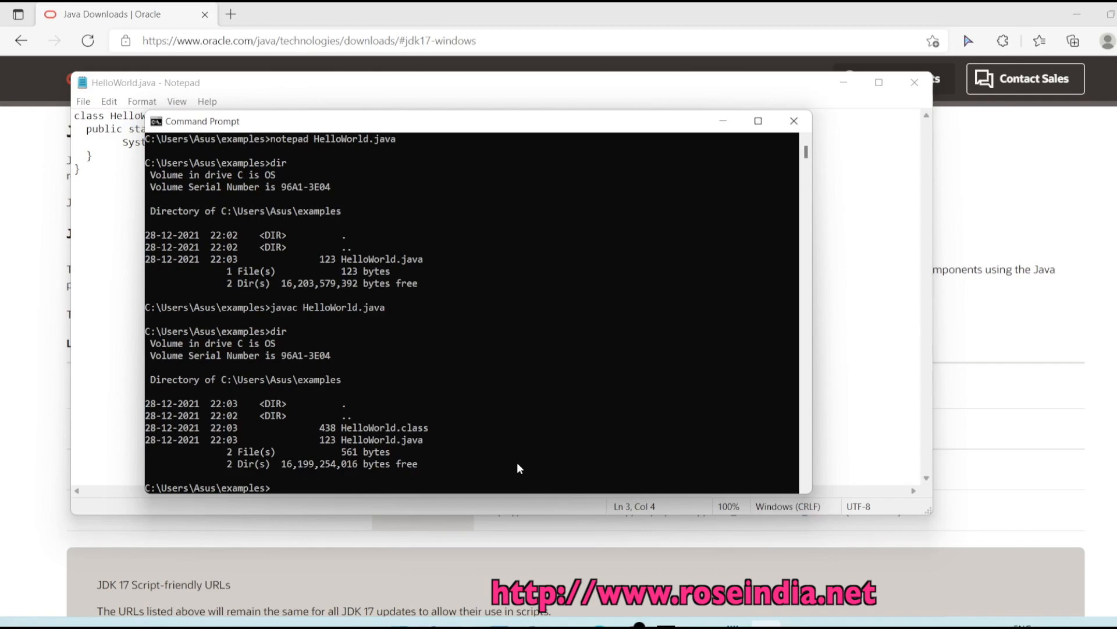
- Run java HelloWorld so it prints 'Welcome to RoseIndia.net'
text(javac Hell)
key(BackSpace)
key(BackSpace)
key(BackSpace)
key(BackSpace)
key(BackSpace)
key(BackSpace)
text(HelloWorld)
key(Return)
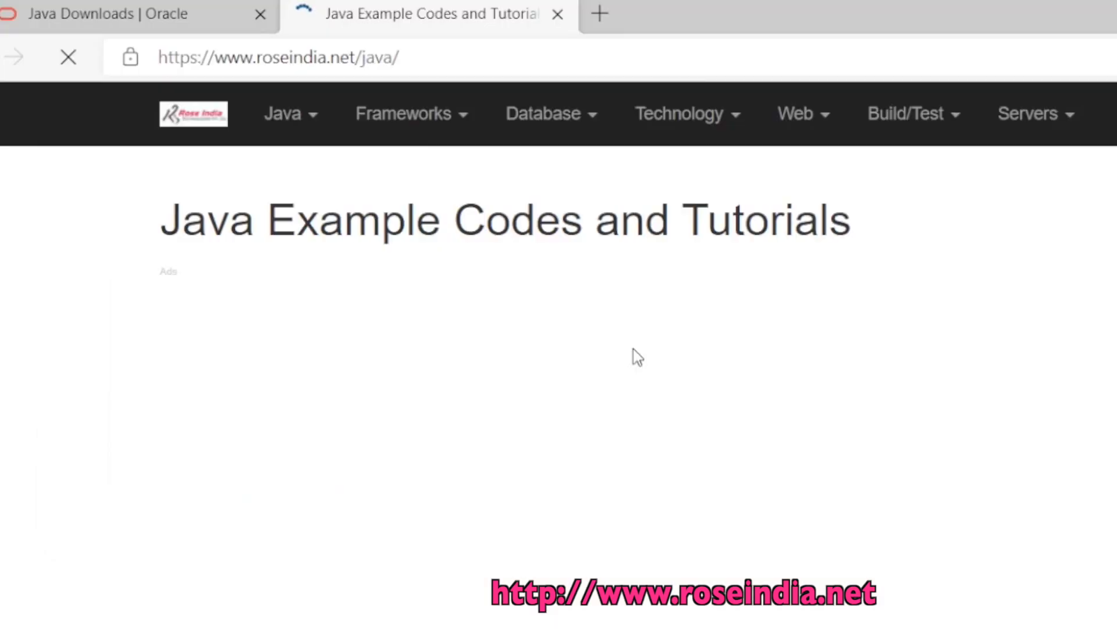
- Scroll down through the Java For Beginner tutorial list on roseindia.net
scroll(534, 414, down, 10)
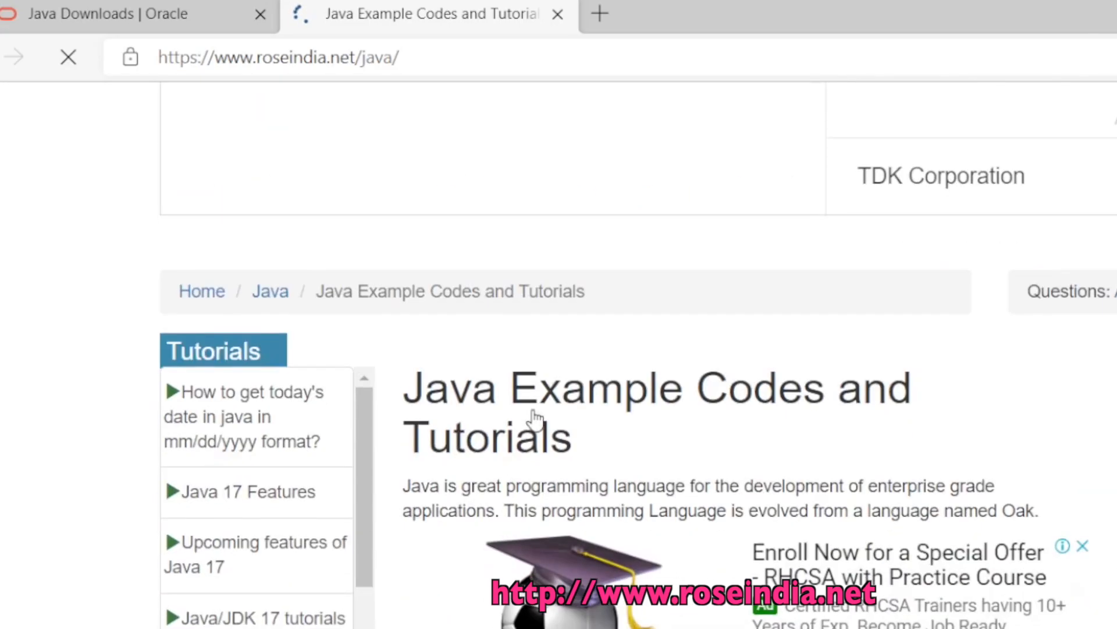
scroll(532, 408, down, 5)
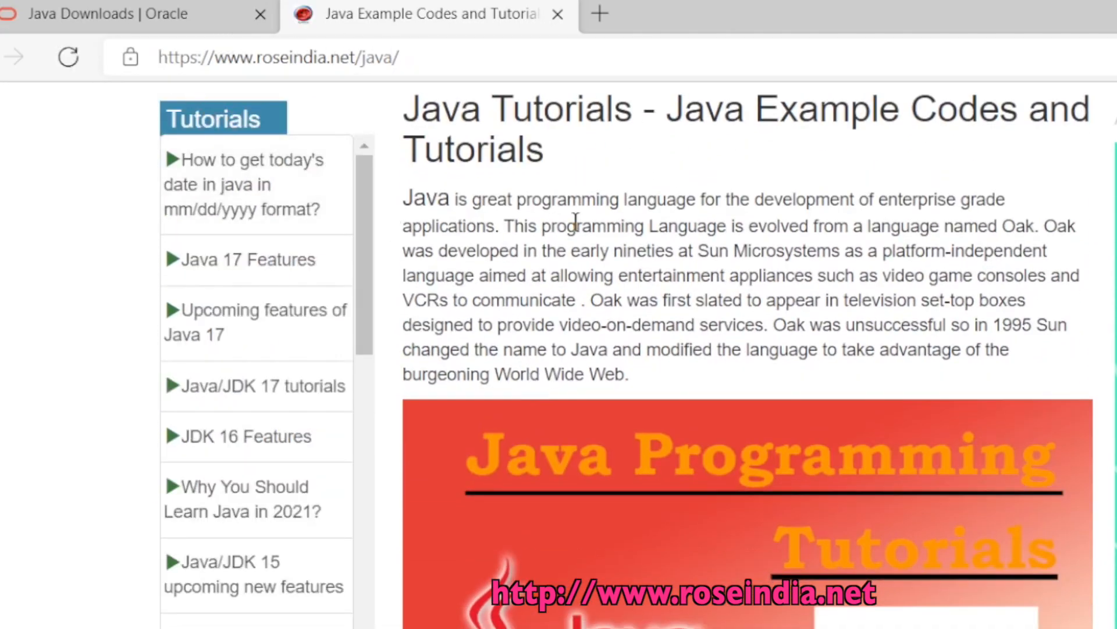
scroll(637, 267, down, 10)
scroll(669, 286, down, 10)
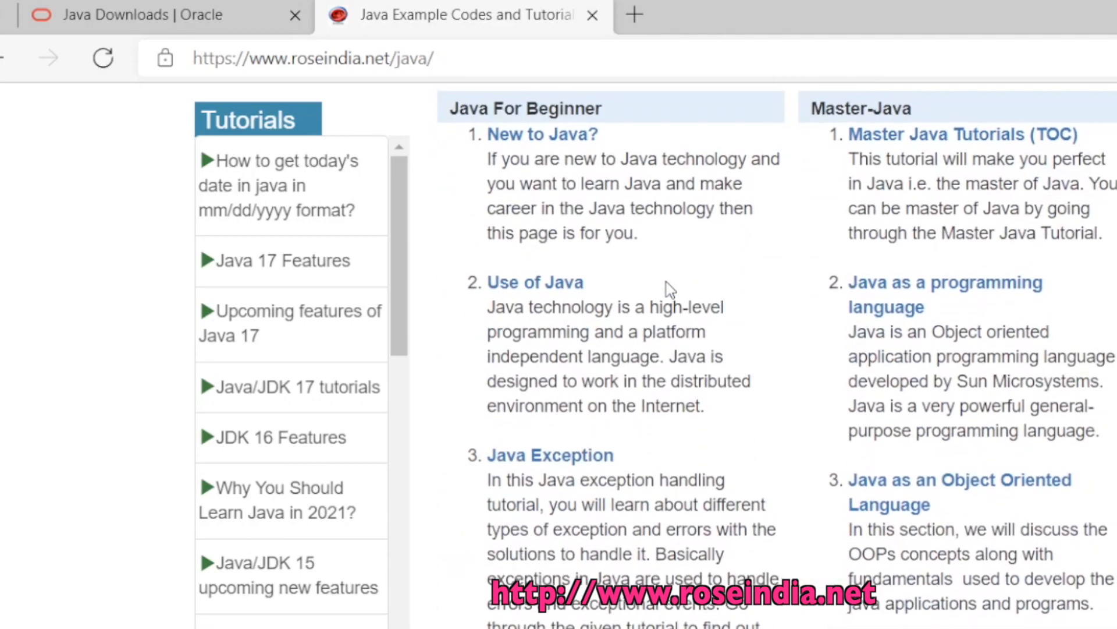